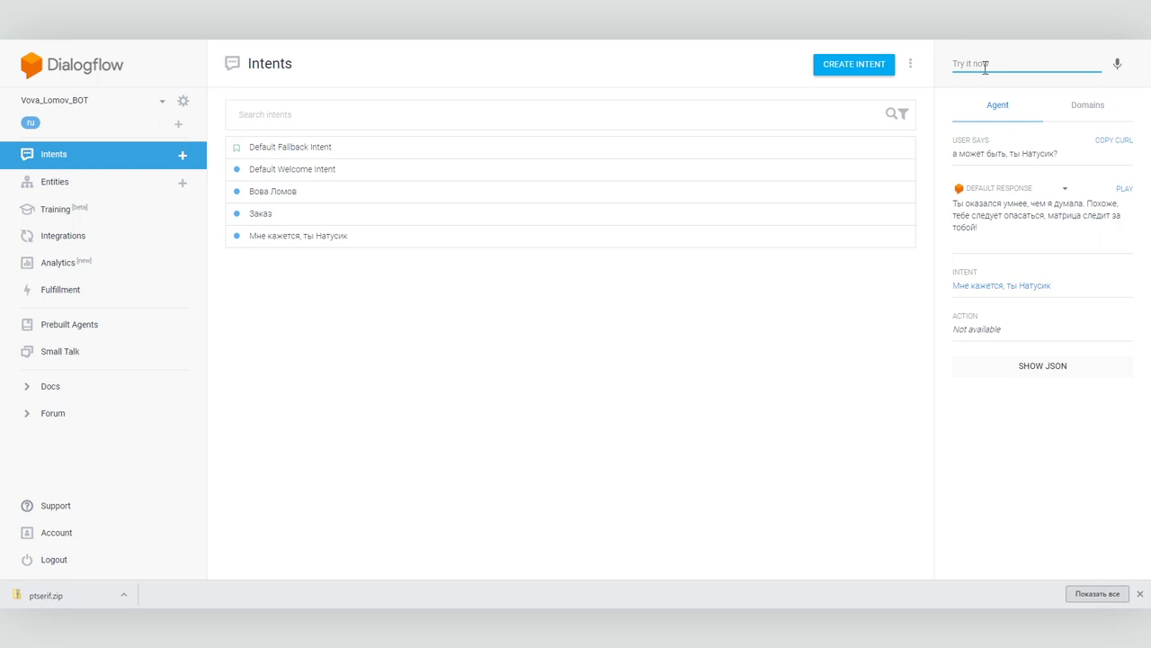
Browse the agent's one-click integrations and switch on the Telegram integration
{"action": "left_click", "coordinate": [77, 240]}
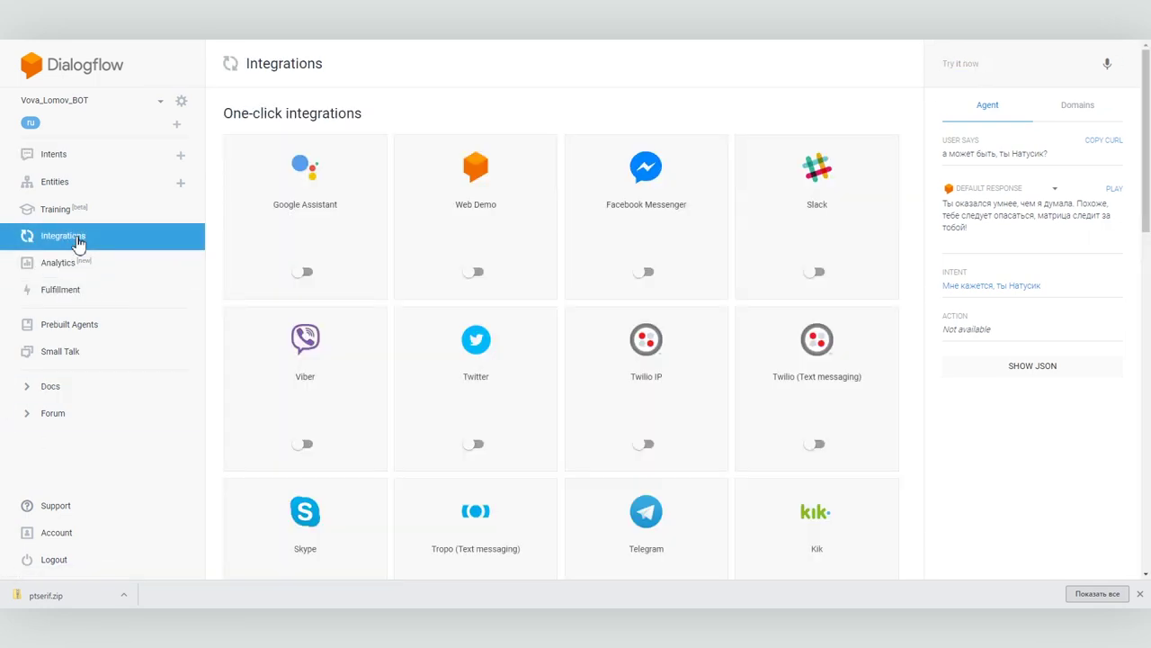
{"action": "scroll", "coordinate": [545, 324], "scroll_direction": "down", "scroll_amount": 3}
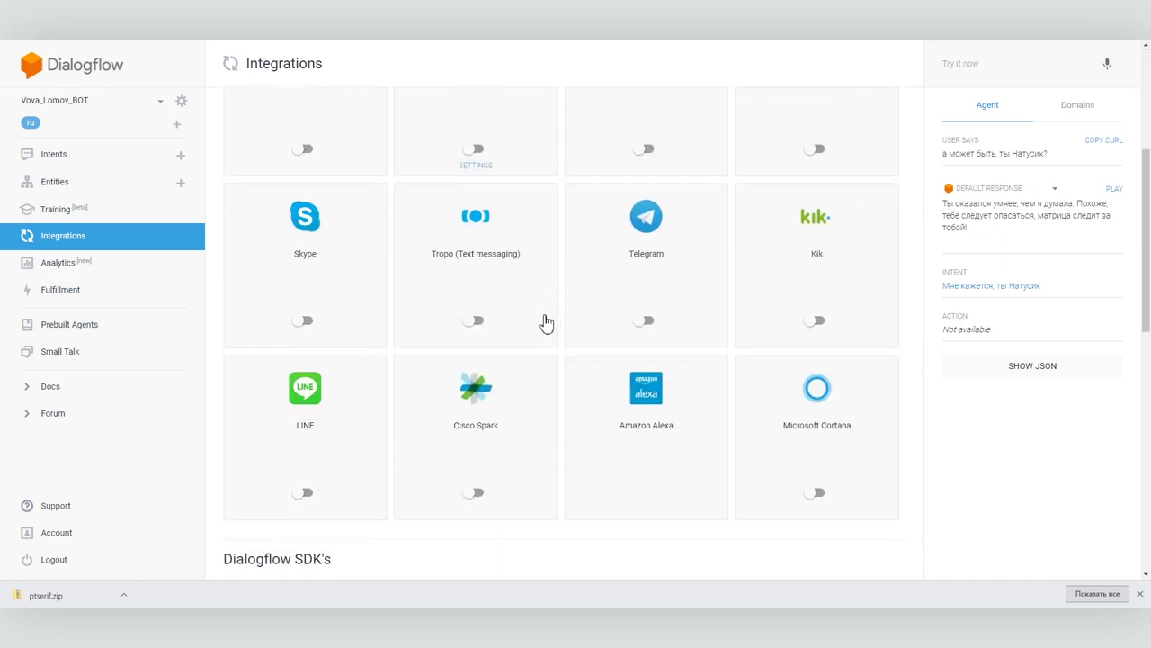
{"action": "scroll", "coordinate": [569, 340], "scroll_direction": "up", "scroll_amount": 3}
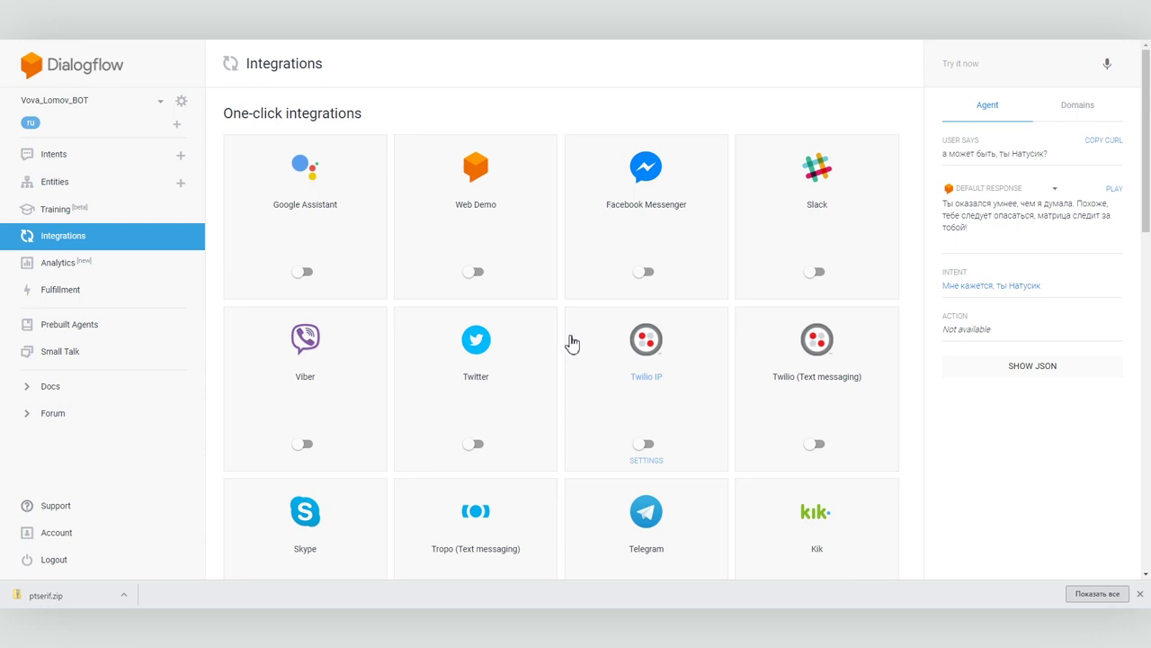
{"action": "scroll", "coordinate": [571, 343], "scroll_direction": "down", "scroll_amount": 2}
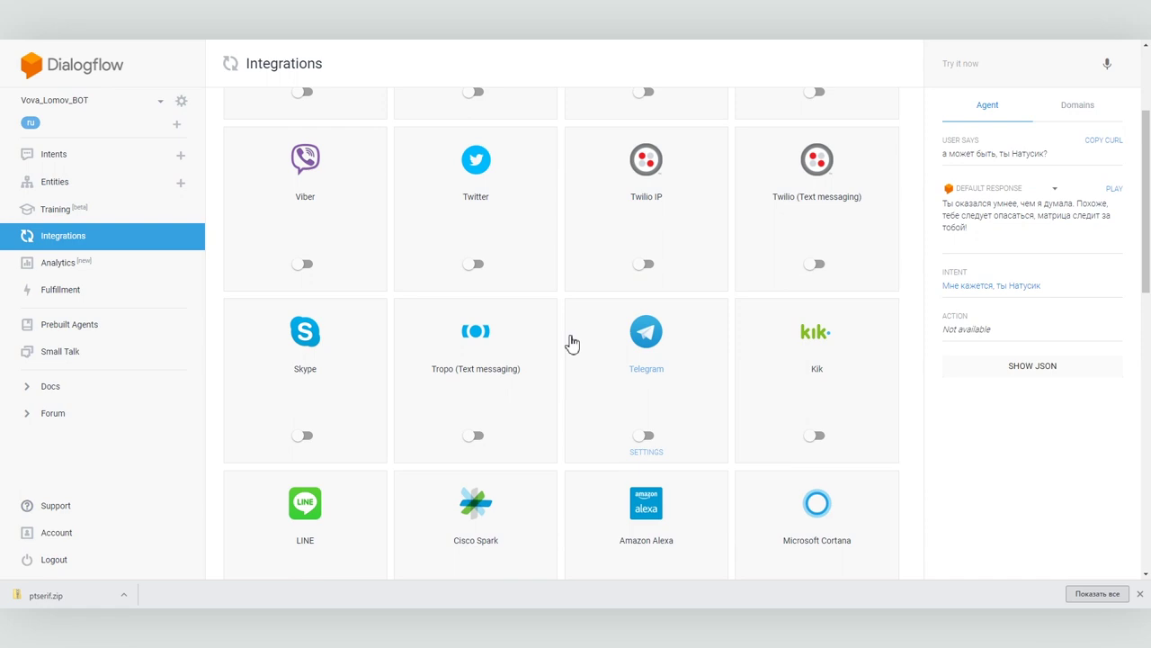
{"action": "left_click", "coordinate": [646, 436]}
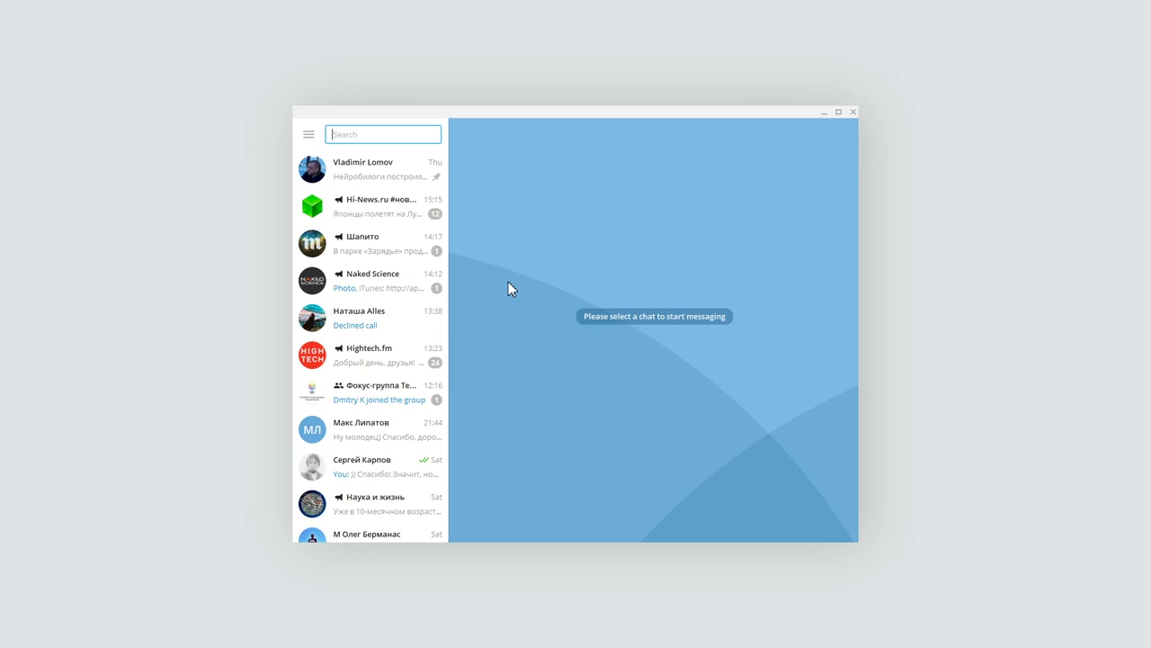
Start a chat with BotFather in Telegram and send /mybots
{"action": "type", "text": "b"}
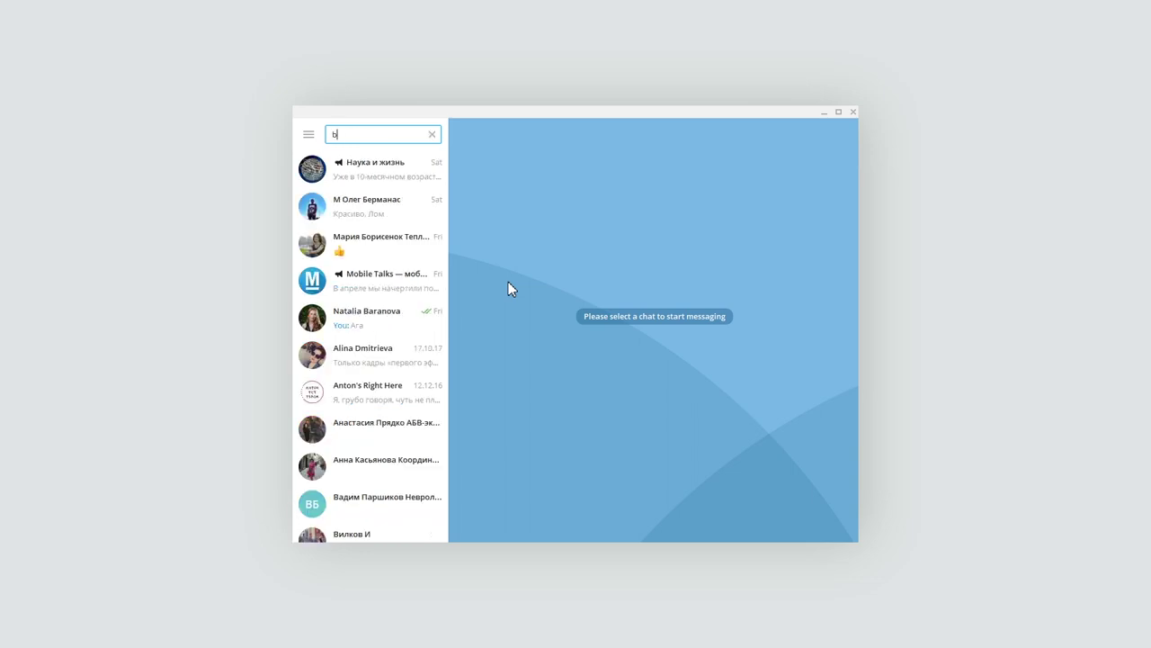
{"action": "type", "text": "otFat"}
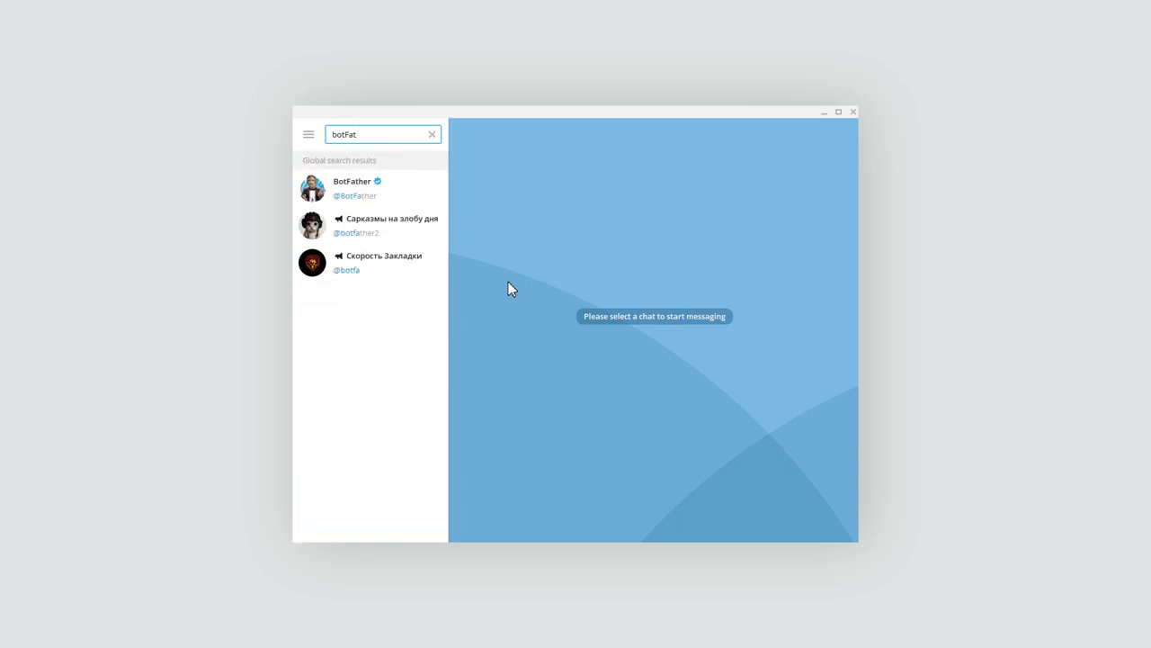
{"action": "left_click", "coordinate": [338, 199]}
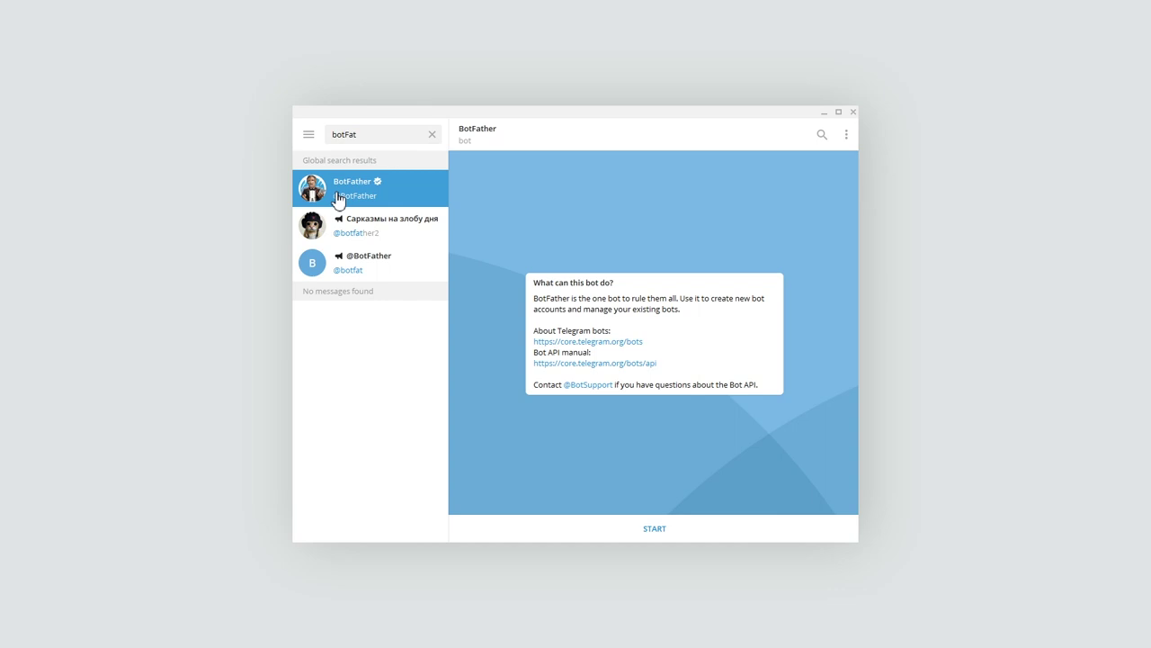
{"action": "left_click", "coordinate": [653, 529]}
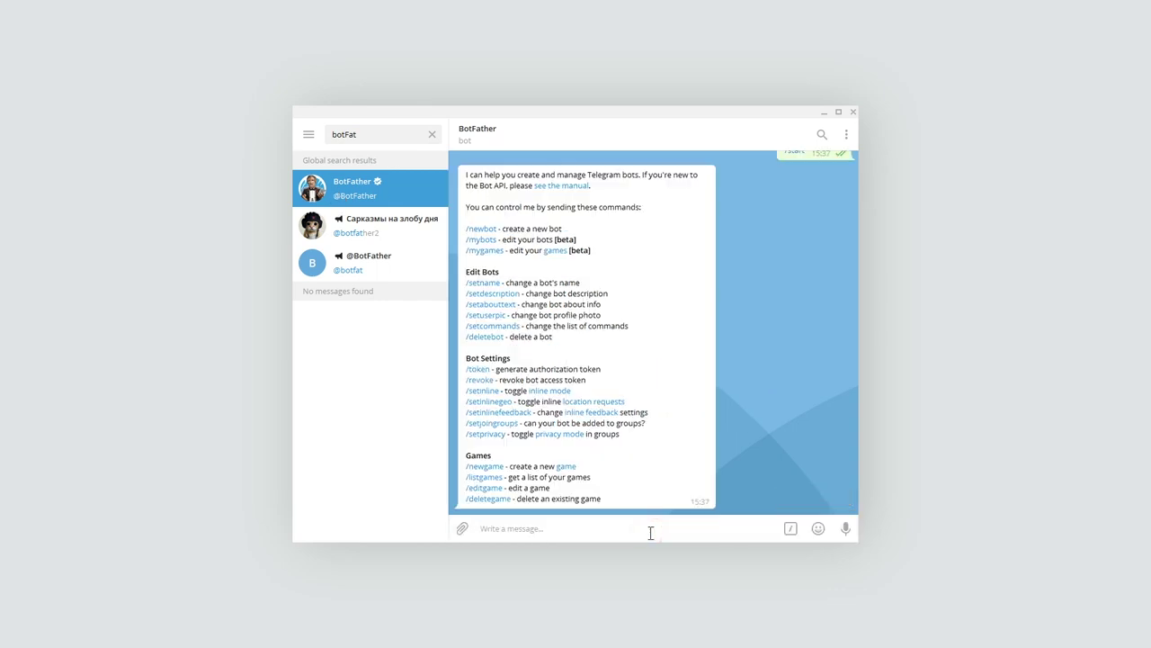
{"action": "type", "text": "/m"}
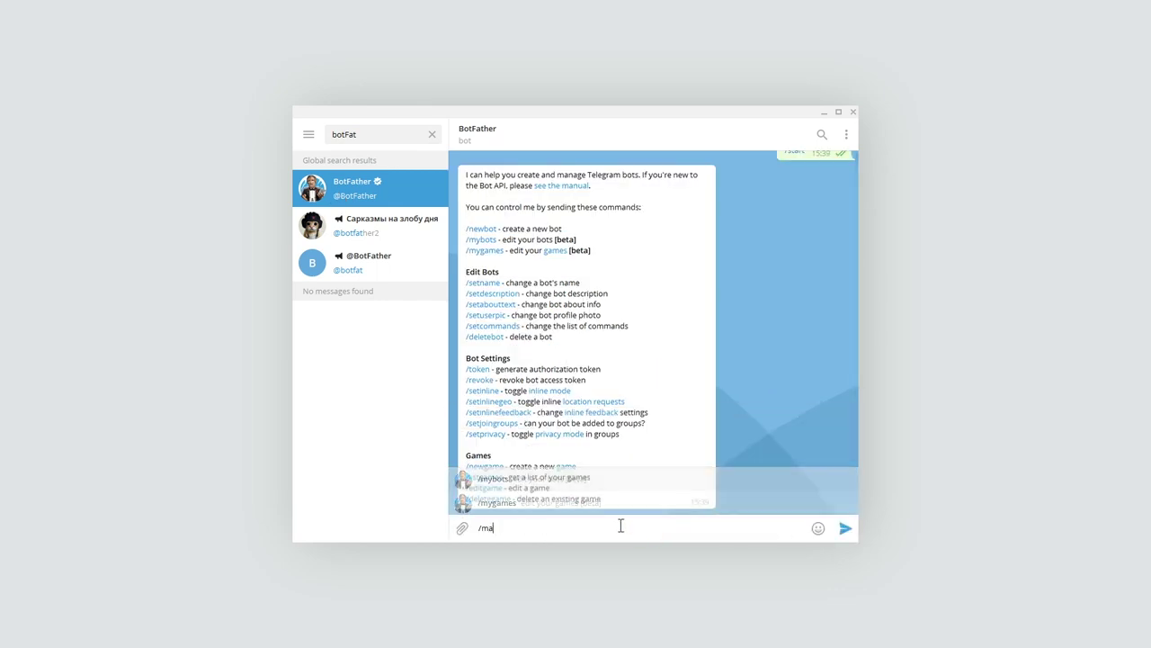
{"action": "type", "text": "y"}
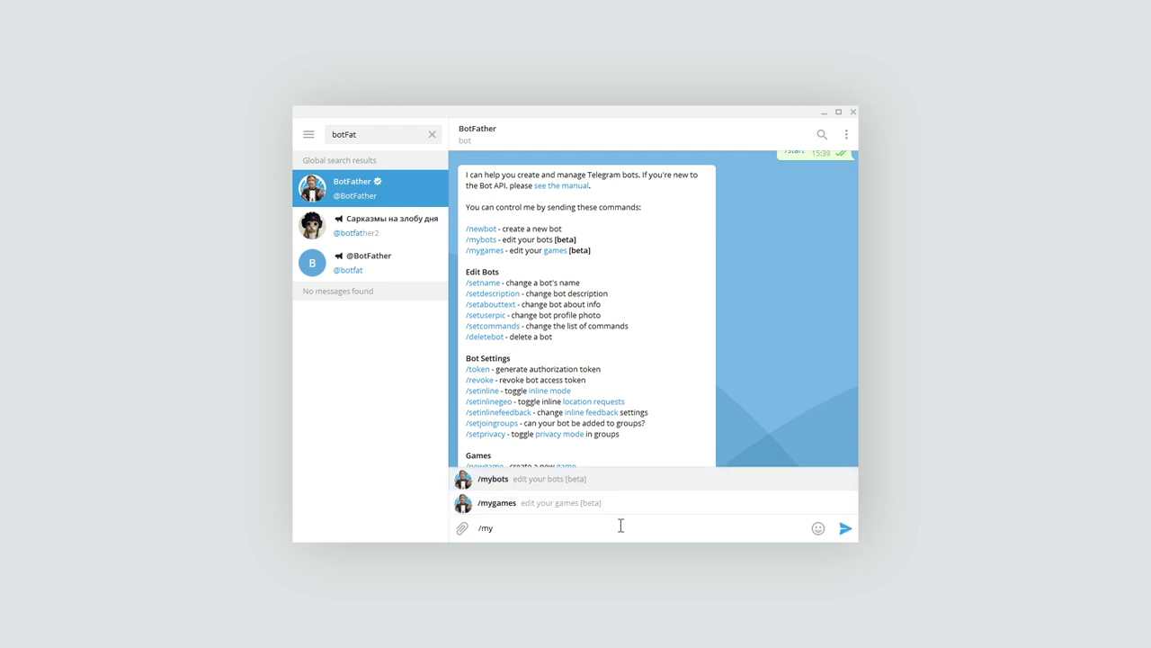
{"action": "left_click", "coordinate": [571, 479]}
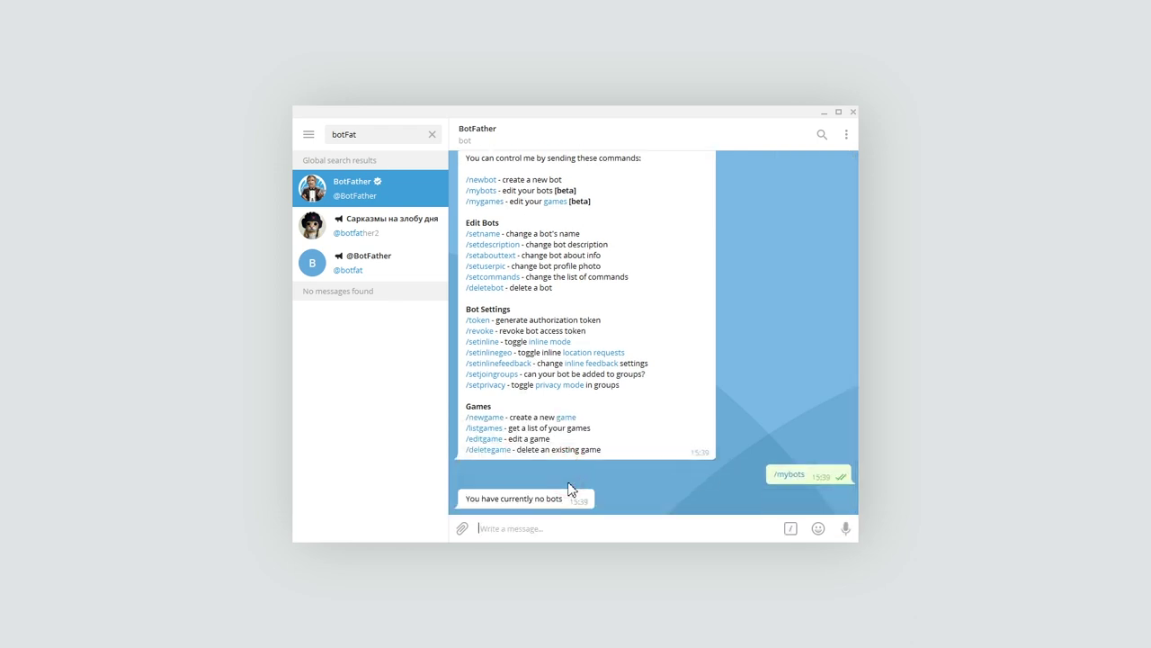
Create a new bot via /newbot with a display name and _BOT username, and copy its token
{"action": "type", "text": "/"}
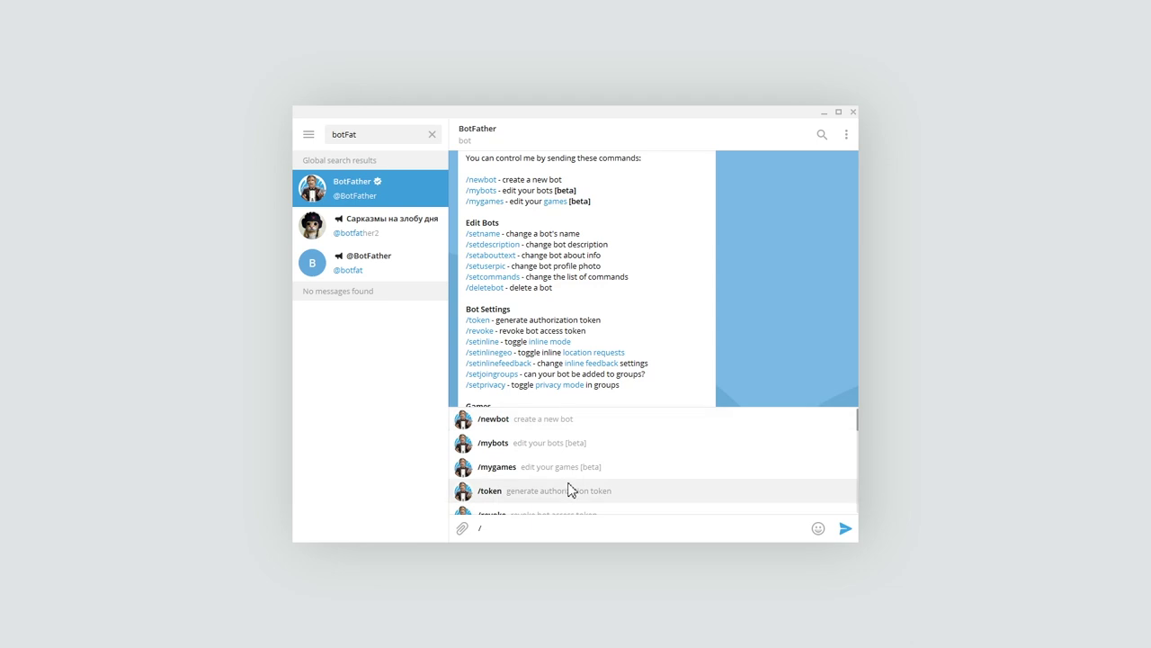
{"action": "left_click", "coordinate": [546, 424]}
{"action": "type", "text": "Вова"}
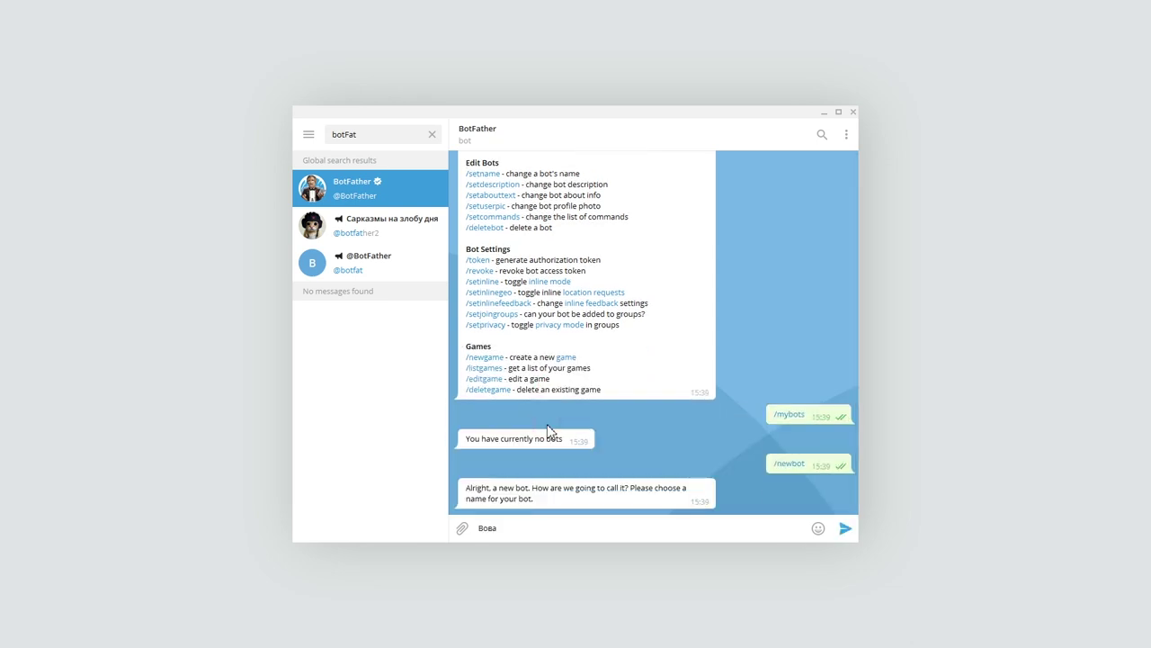
{"action": "type", "text": " Ломов робот BOT"}
{"action": "key", "text": "Return"}
{"action": "type", "text": "Vova_Lomov_BOT"}
{"action": "key", "text": "Return"}
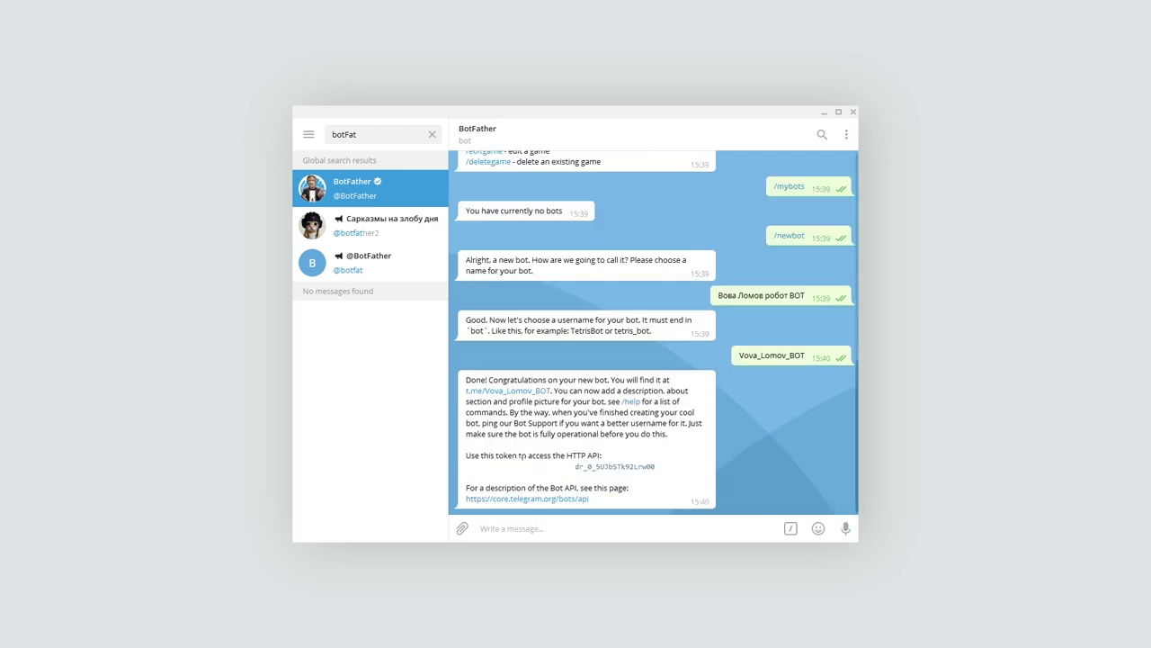
{"action": "left_click_drag", "start_coordinate": [694, 469], "coordinate": [441, 471]}
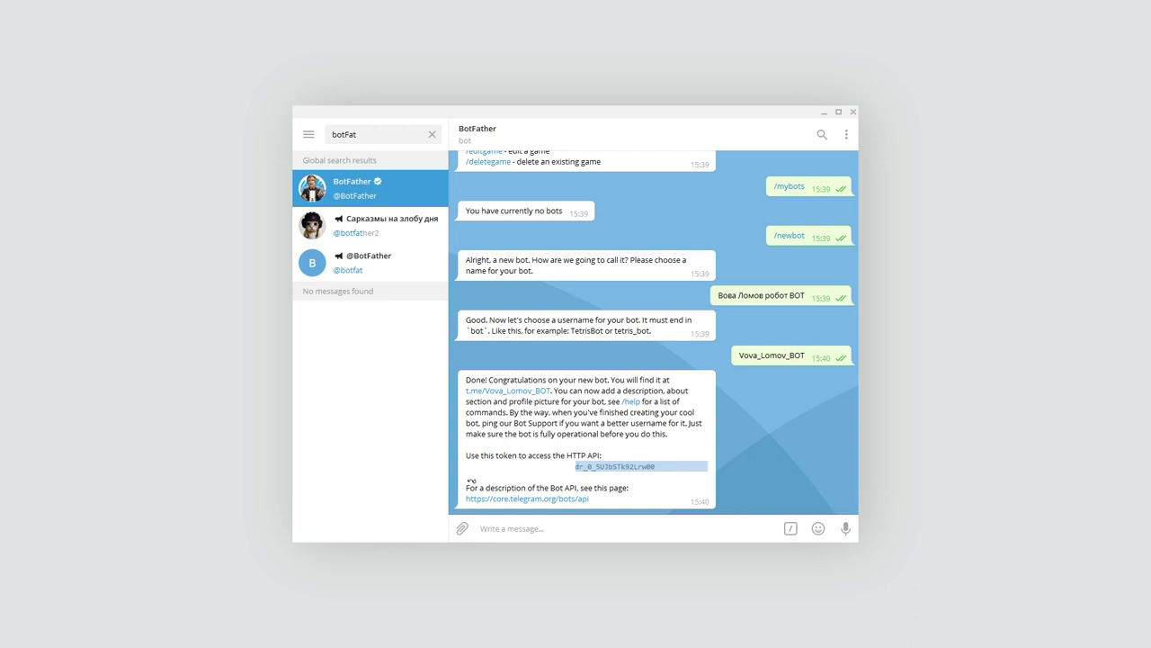
{"action": "key", "text": "ctrl+v"}
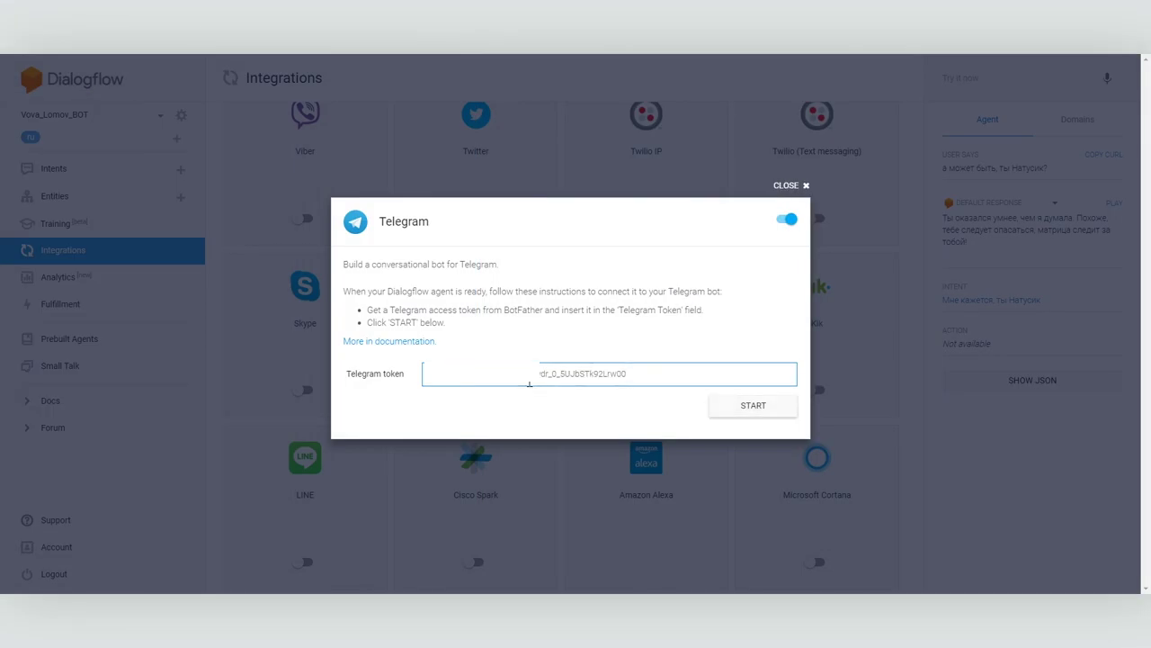
Start Dialogflow's Telegram integration with the token, then find and open the new bot's Telegram chat
{"action": "left_click", "coordinate": [772, 411]}
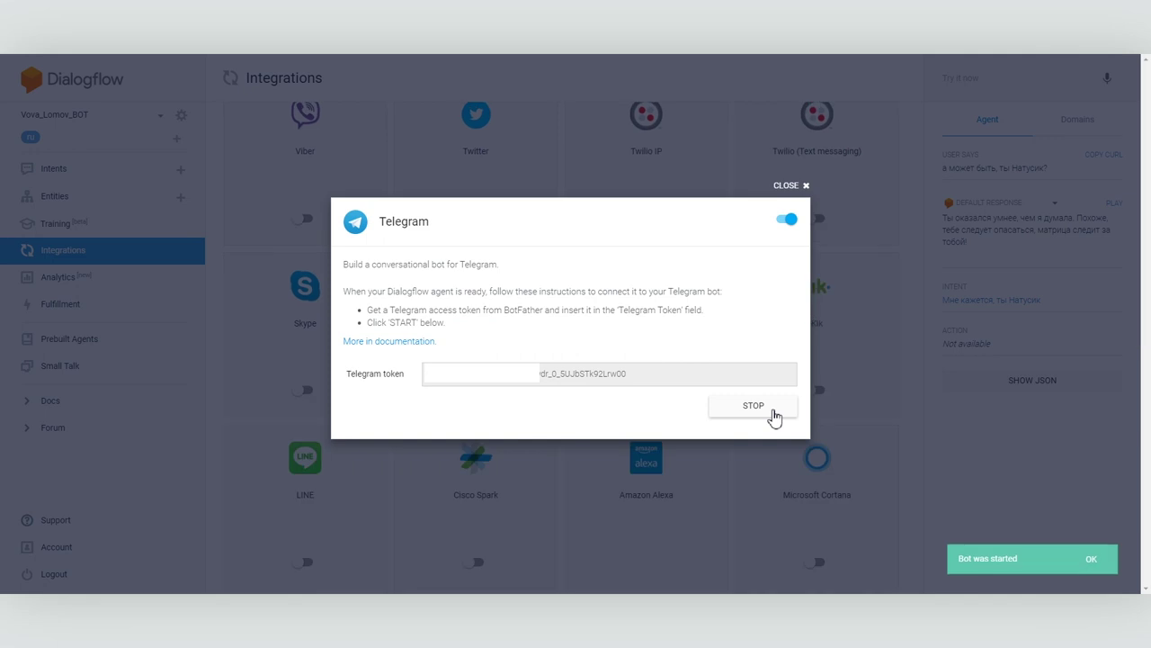
{"action": "key", "text": "alt+Tab"}
{"action": "left_click", "coordinate": [372, 134]}
{"action": "type", "text": "вова ломов робот"}
{"action": "left_click", "coordinate": [385, 192]}
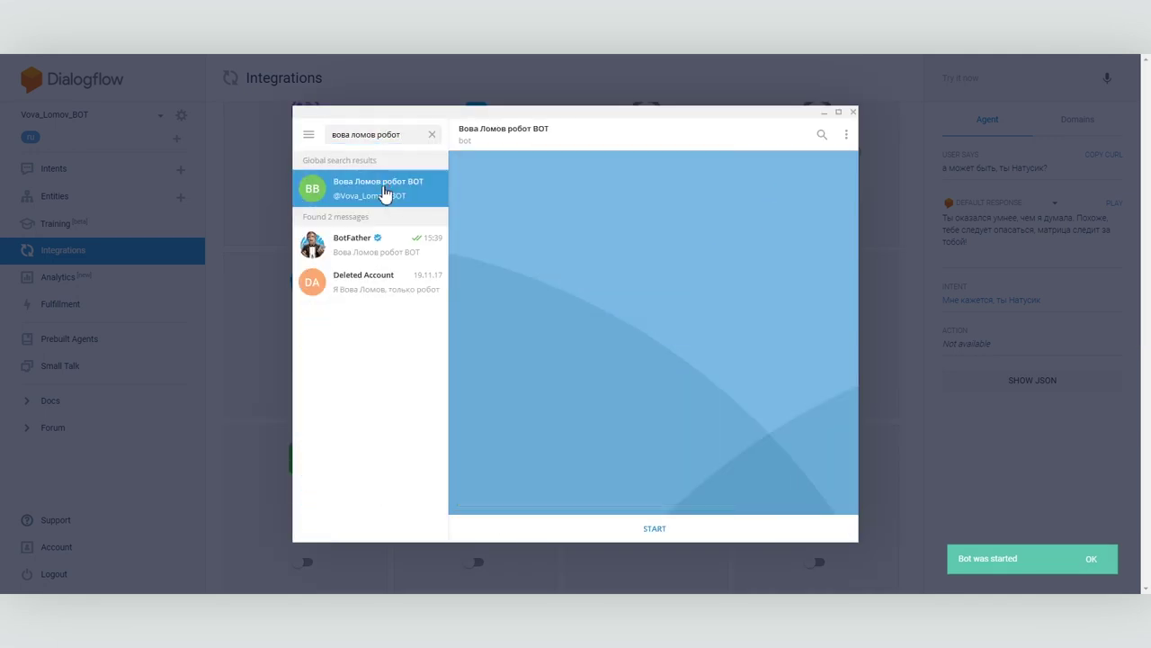
Send the bot 'привет!', a name question and 'кто ты', then switch on Slack integration
{"action": "left_click", "coordinate": [654, 528]}
{"action": "type", "text": "привет!"}
{"action": "key", "text": "Return"}
{"action": "type", "text": "вова ломов?"}
{"action": "key", "text": "Return"}
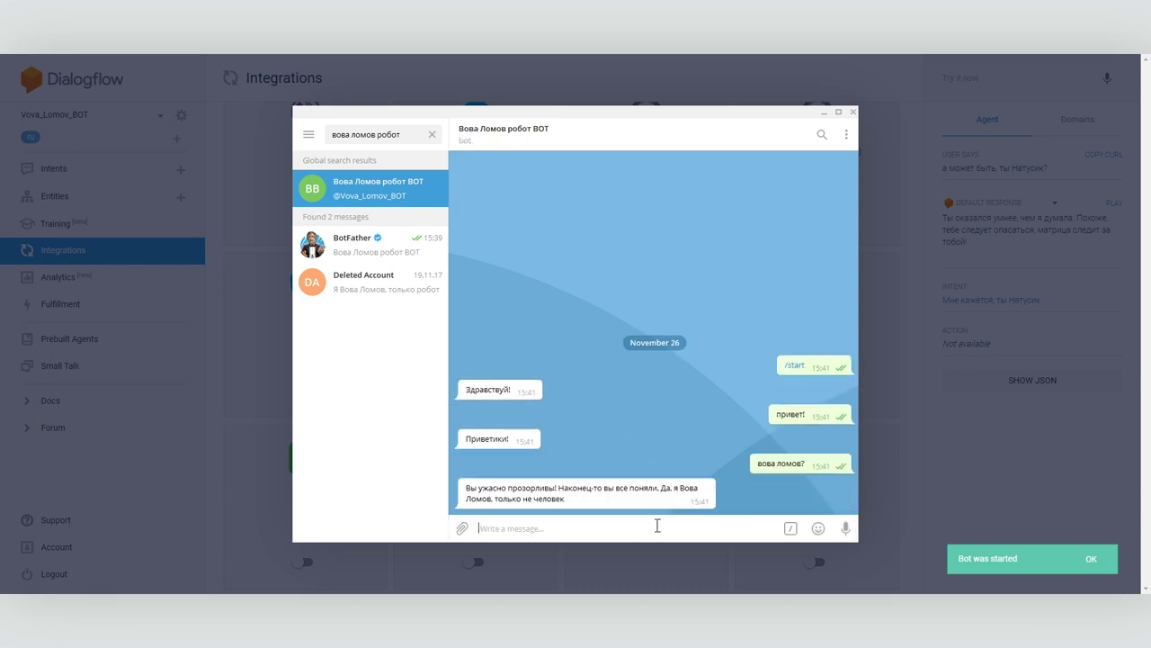
{"action": "type", "text": "кто ты?"}
{"action": "key", "text": "Return"}
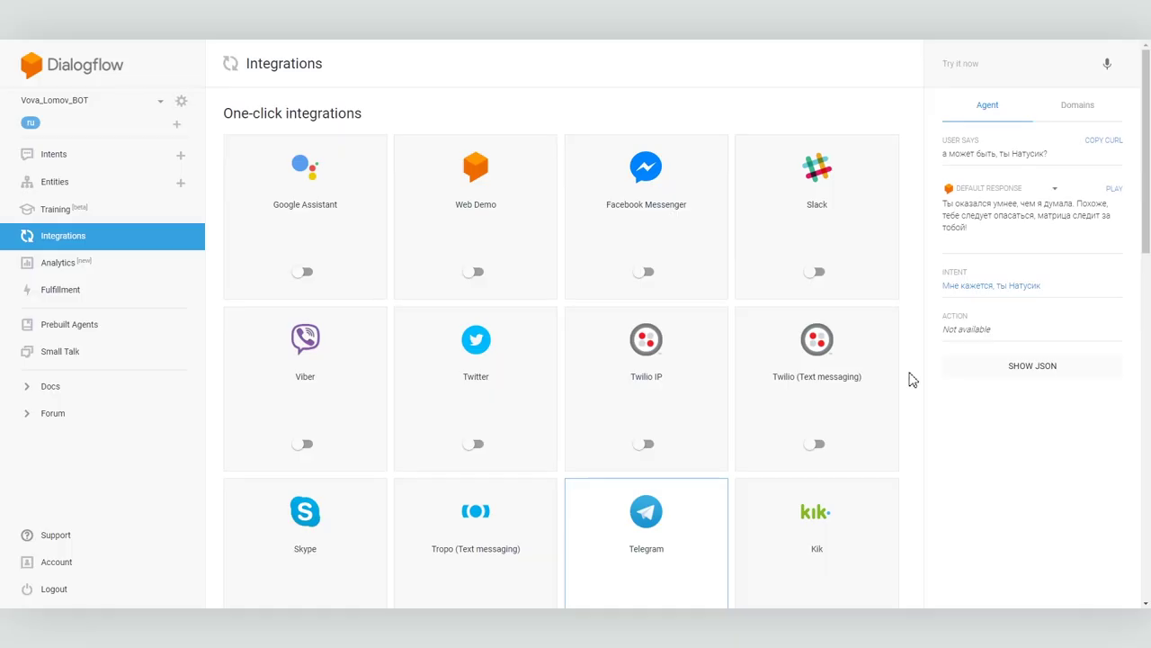
{"action": "left_click", "coordinate": [818, 271]}
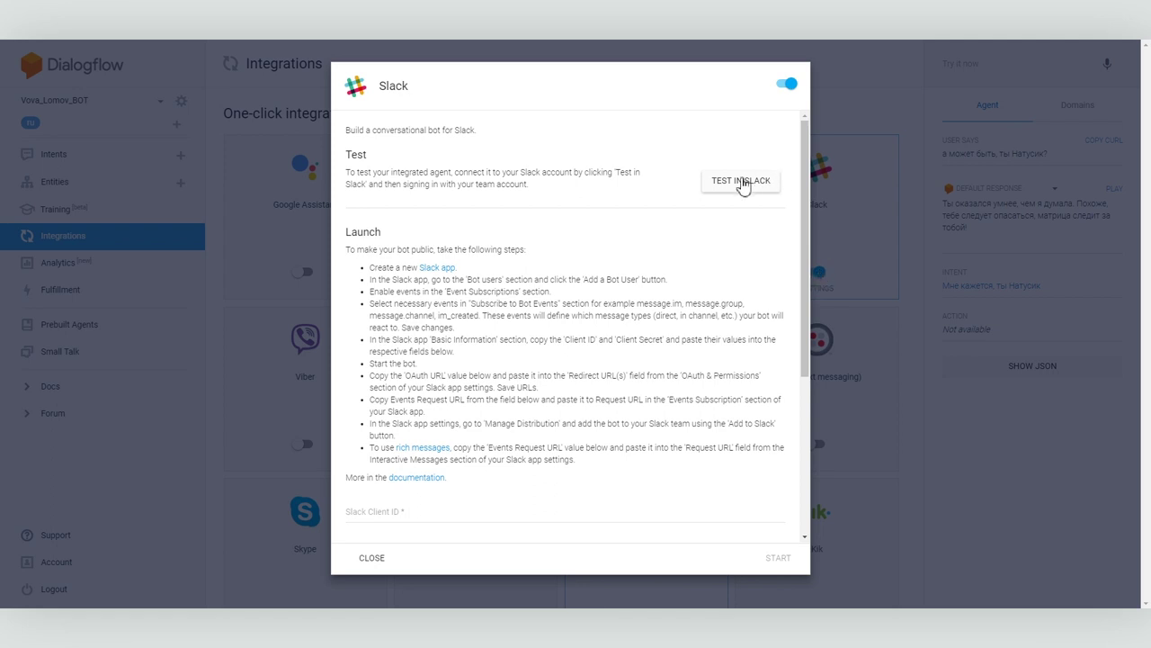
Authorize the Dialogflow bot in the second Slack workspace through Test in Slack
{"action": "left_click", "coordinate": [742, 183]}
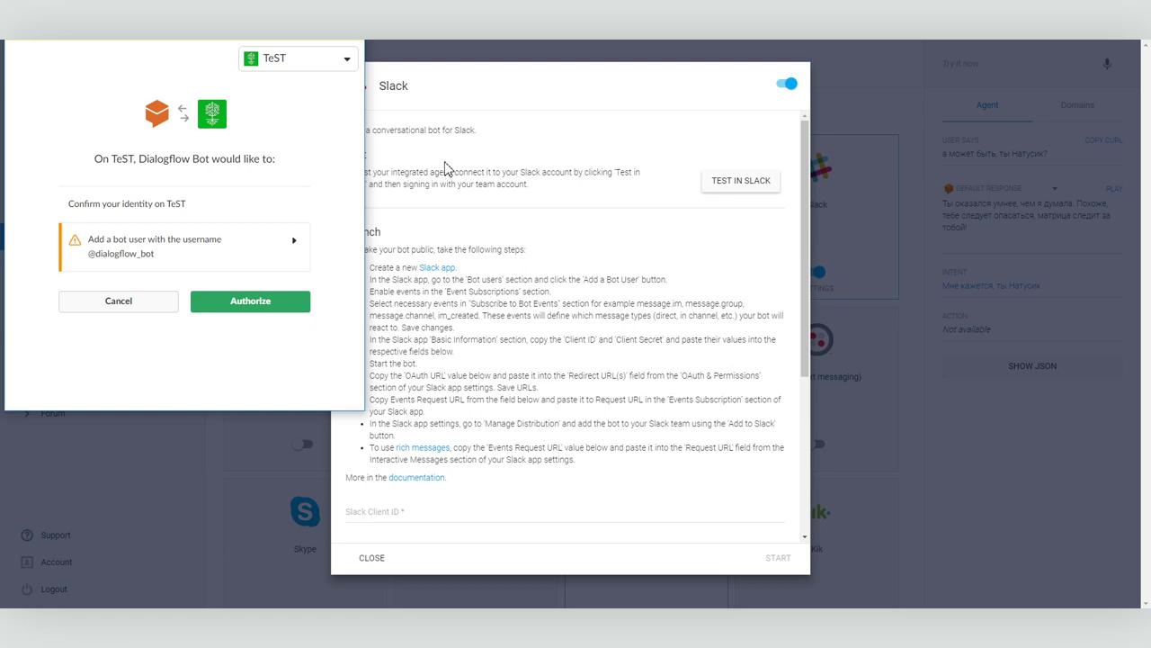
{"action": "left_click", "coordinate": [306, 59]}
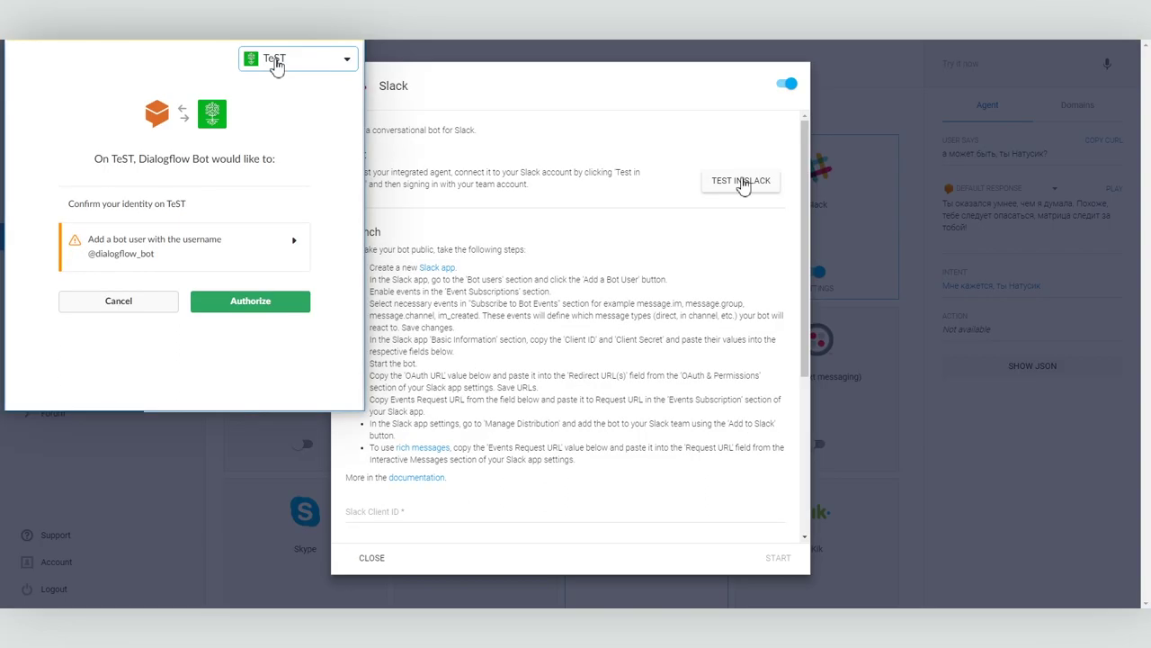
{"action": "left_click", "coordinate": [272, 57]}
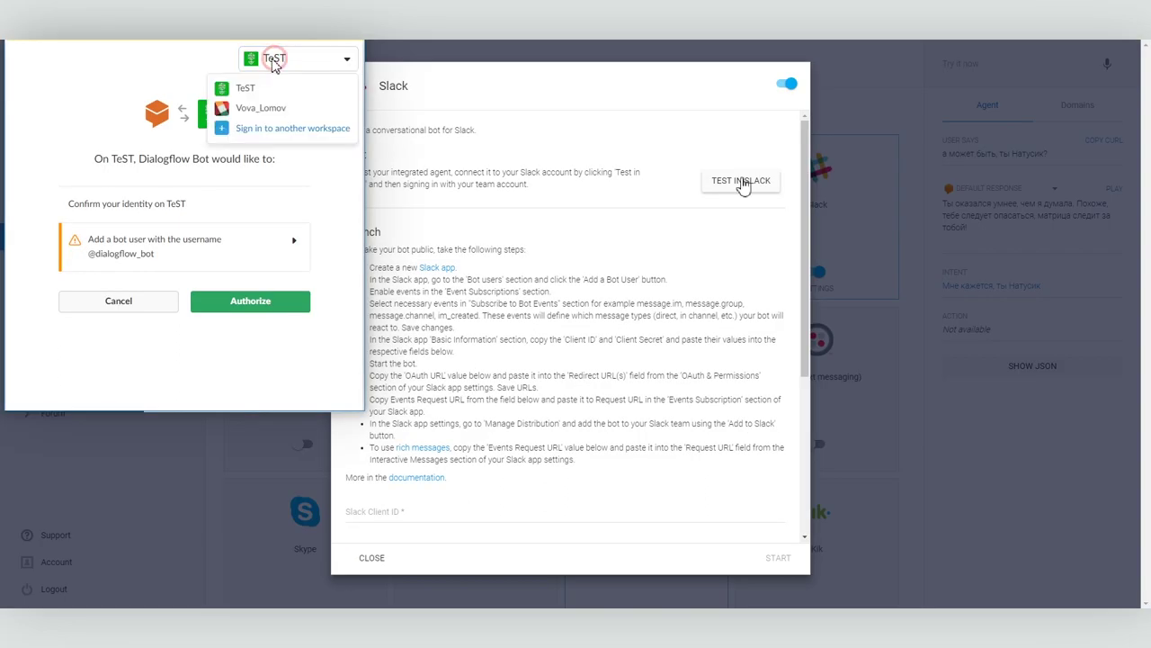
{"action": "left_click", "coordinate": [261, 116]}
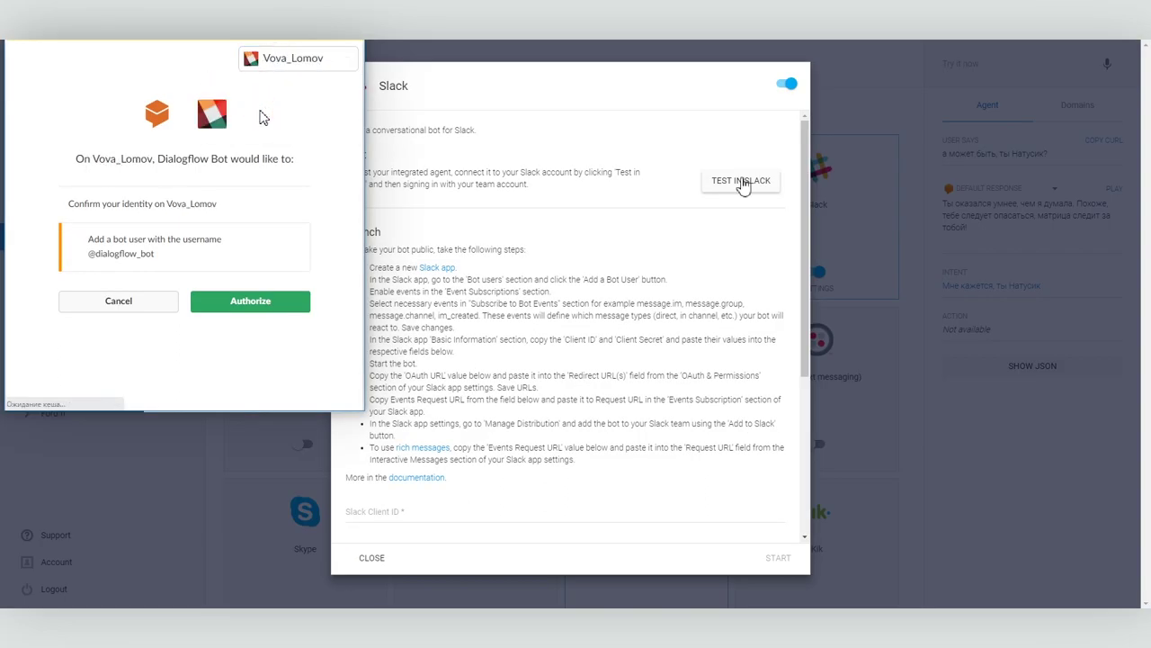
{"action": "left_click", "coordinate": [252, 302]}
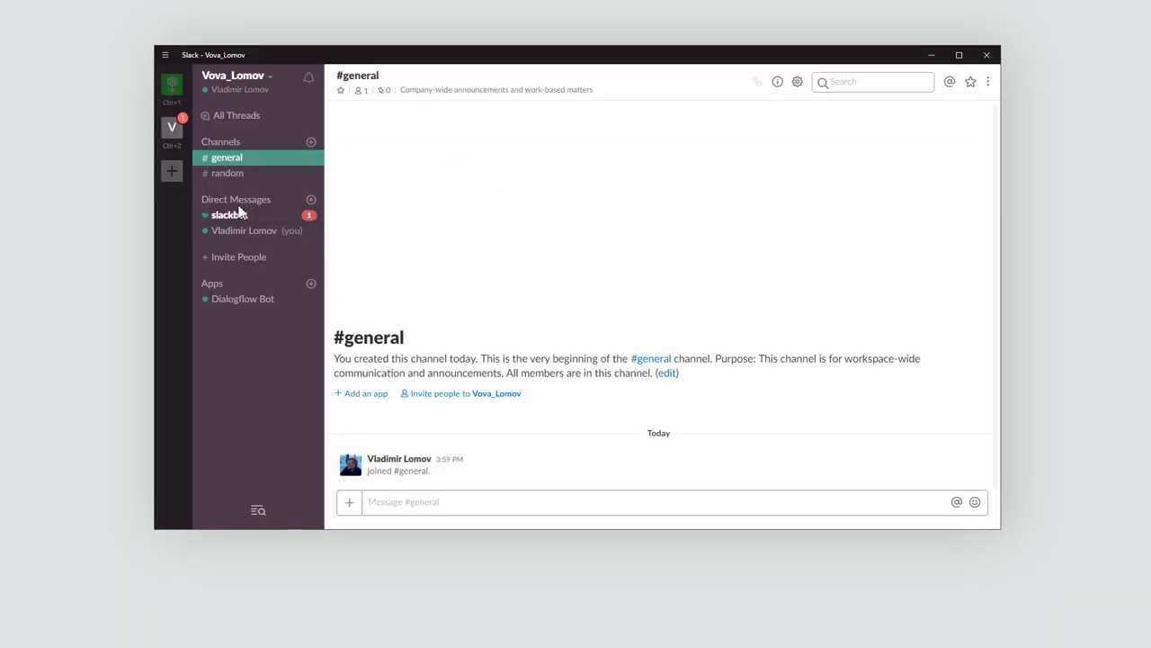
{"action": "left_click", "coordinate": [230, 214]}
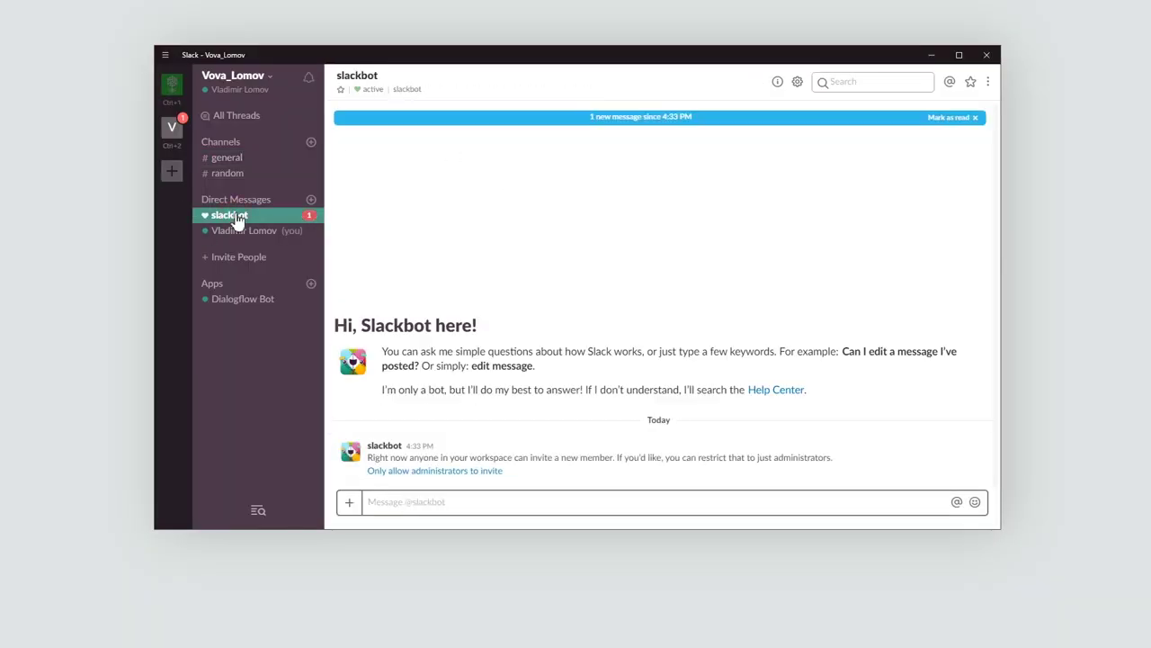
Send 'привет' and a follow-up question to Dialogflow Bot in a Slack direct message
{"action": "left_click", "coordinate": [415, 504]}
{"action": "type", "text": "привет"}
{"action": "key", "text": "Return"}
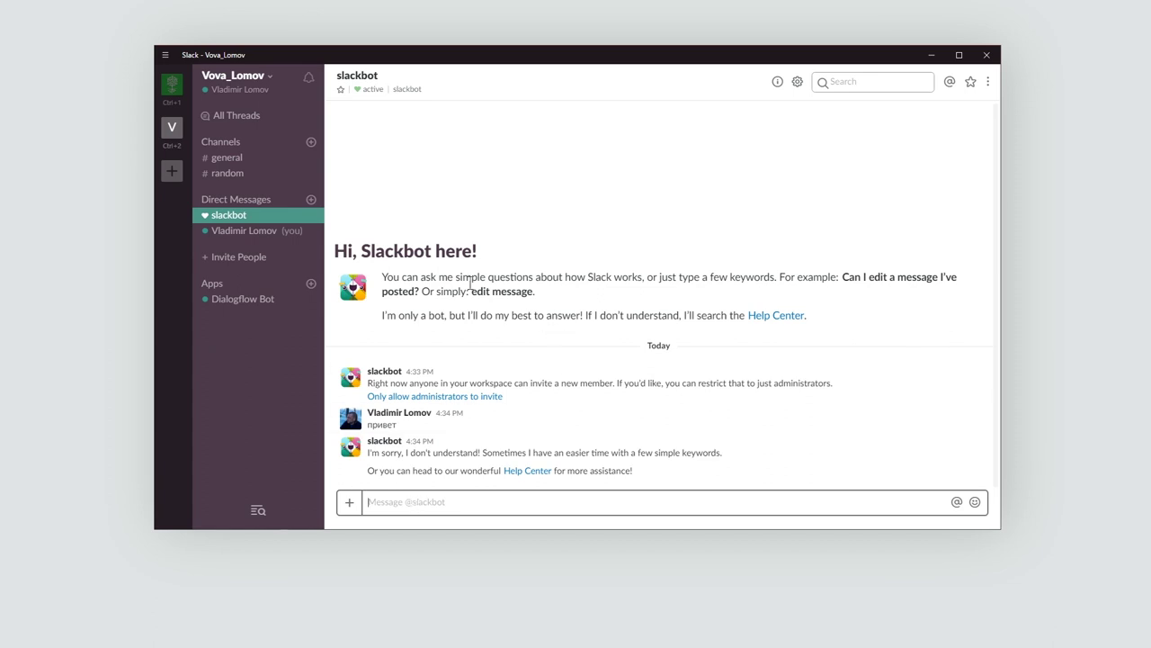
{"action": "left_click", "coordinate": [253, 305]}
{"action": "left_click", "coordinate": [424, 500]}
{"action": "type", "text": "привет"}
{"action": "key", "text": "Return"}
{"action": "type", "text": "Вова ломов?"}
{"action": "key", "text": "Return"}
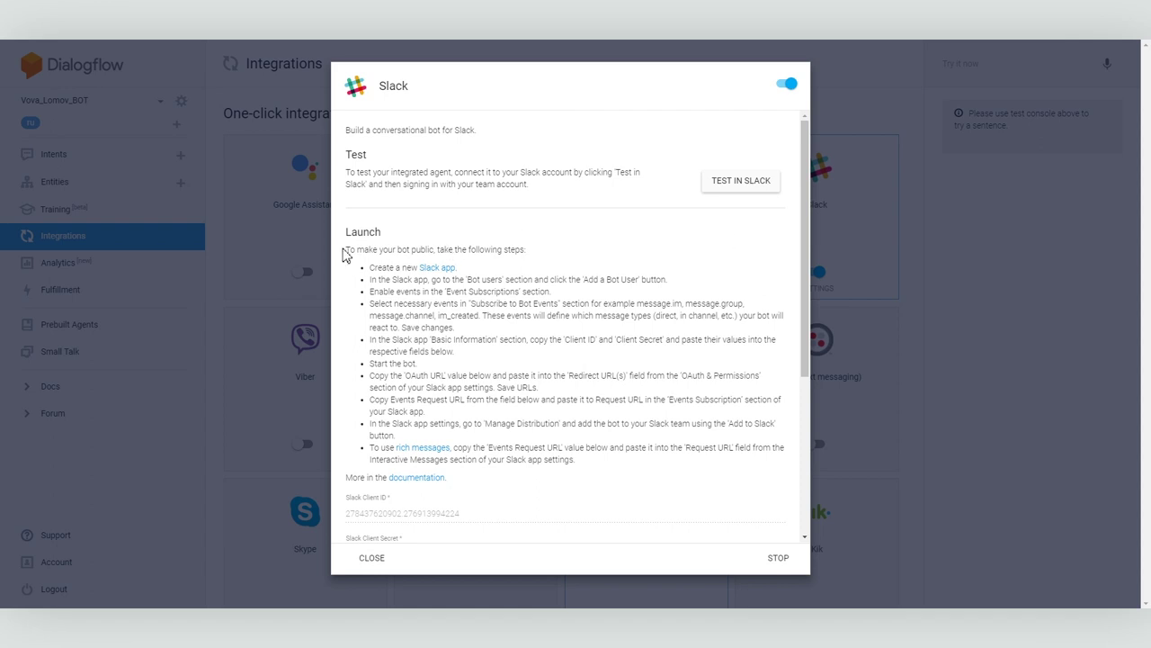
Close the Slack settings dialog and switch off the Slack integration
{"action": "left_click", "coordinate": [347, 248]}
{"action": "left_click_drag", "start_coordinate": [350, 249], "coordinate": [566, 481]}
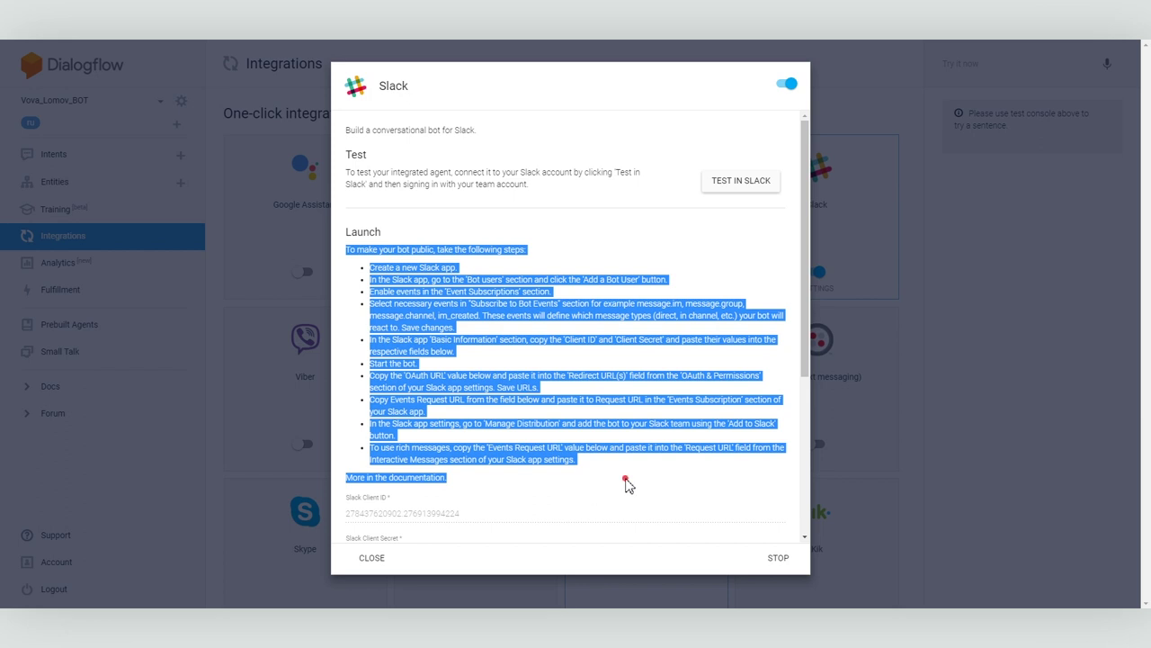
{"action": "left_click", "coordinate": [627, 484]}
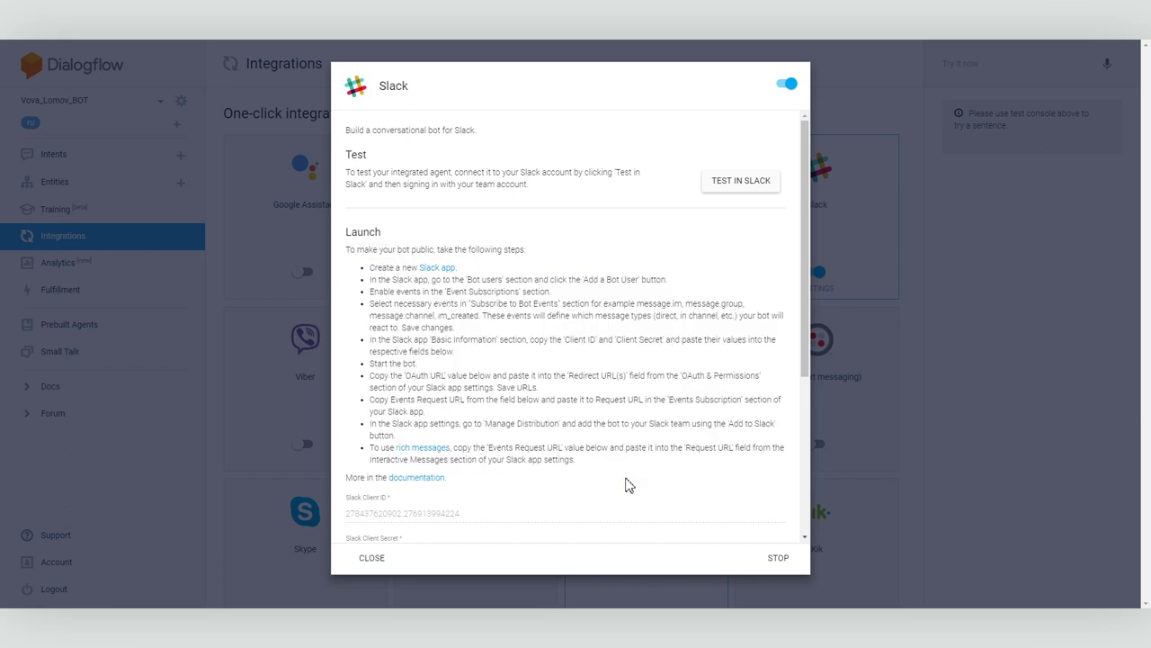
{"action": "left_click", "coordinate": [372, 558]}
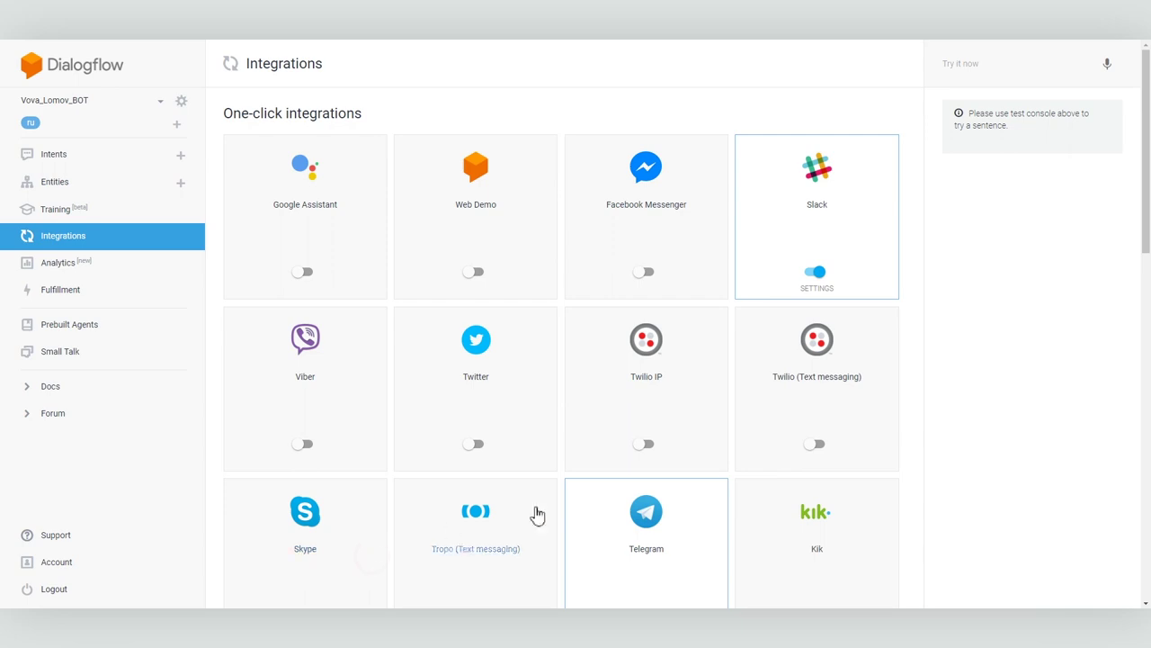
{"action": "left_click", "coordinate": [814, 274]}
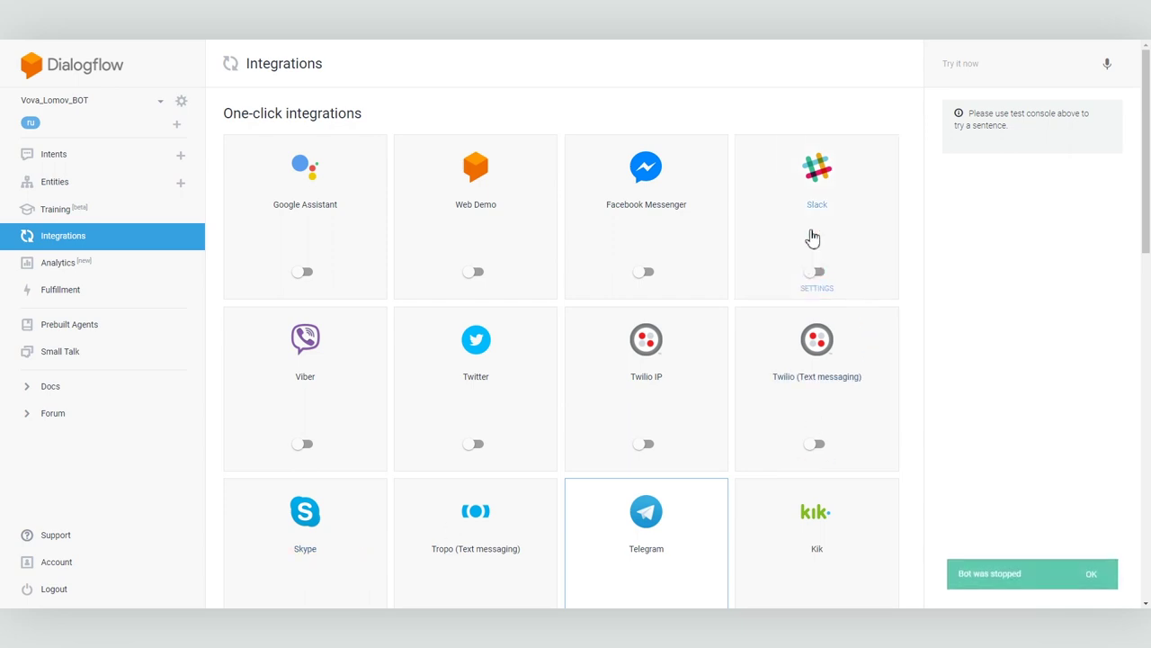
{"action": "scroll", "coordinate": [810, 233], "scroll_direction": "down", "scroll_amount": 3}
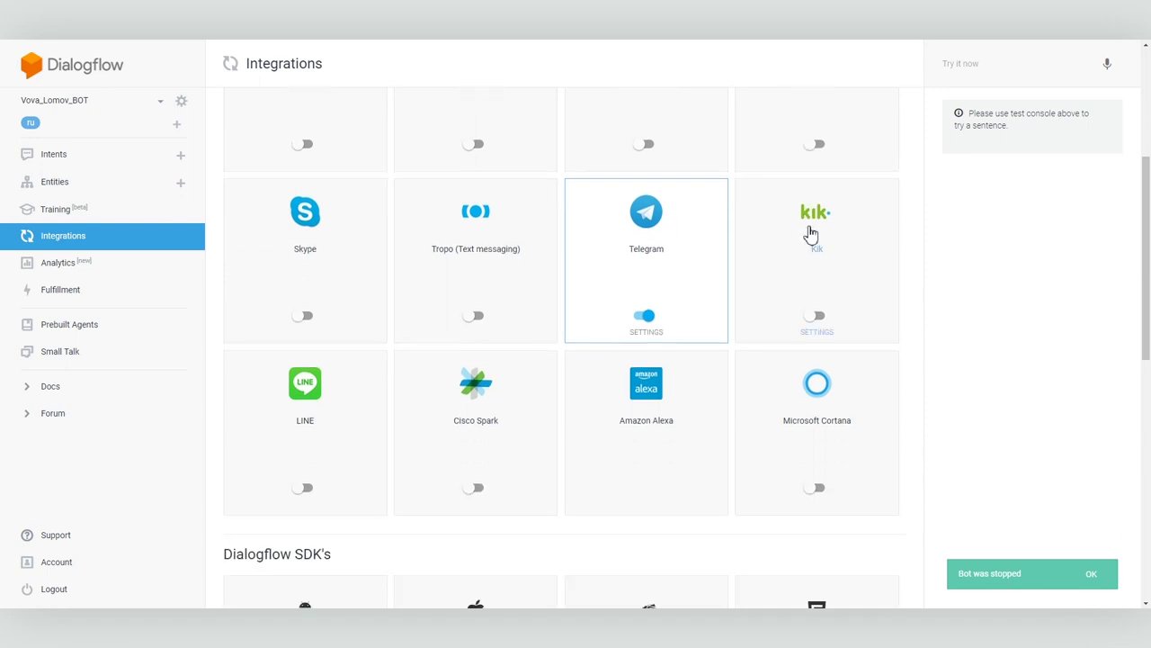
{"action": "scroll", "coordinate": [810, 234], "scroll_direction": "down", "scroll_amount": 5}
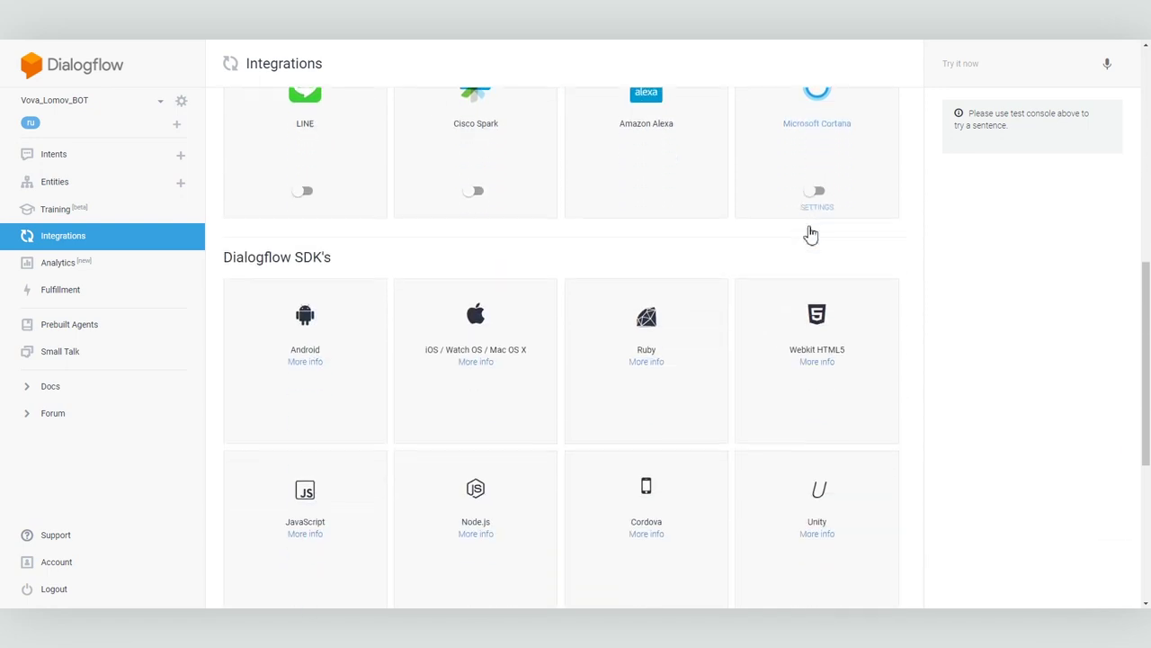
{"action": "scroll", "coordinate": [810, 234], "scroll_direction": "down", "scroll_amount": 1}
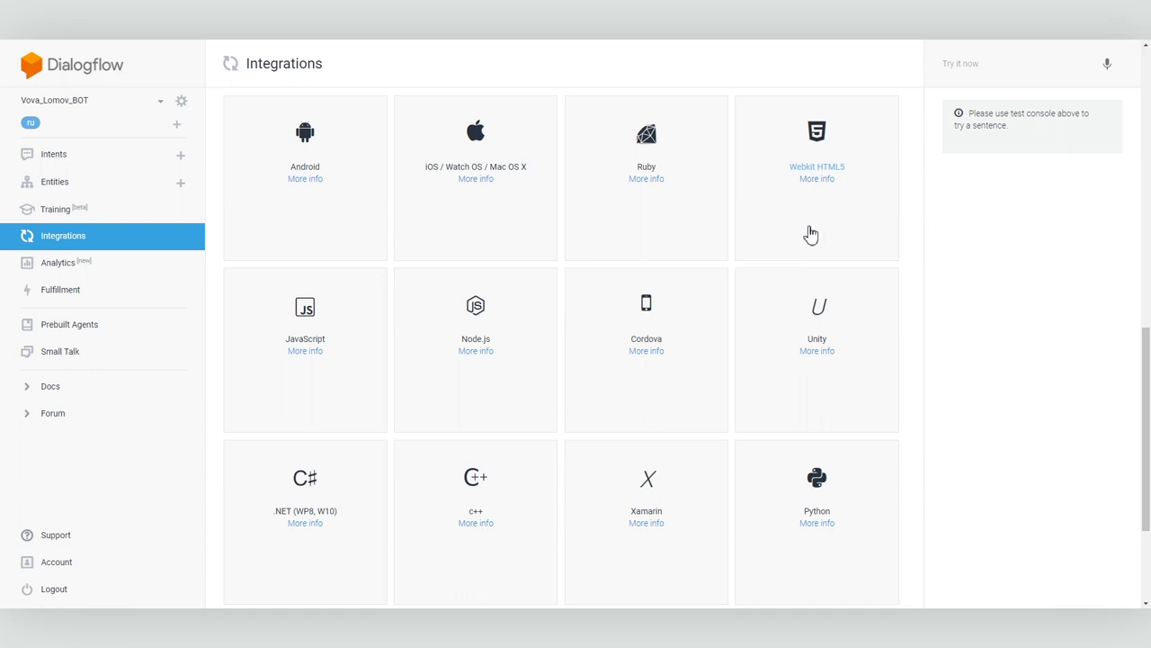
{"action": "scroll", "coordinate": [810, 234], "scroll_direction": "down", "scroll_amount": 3}
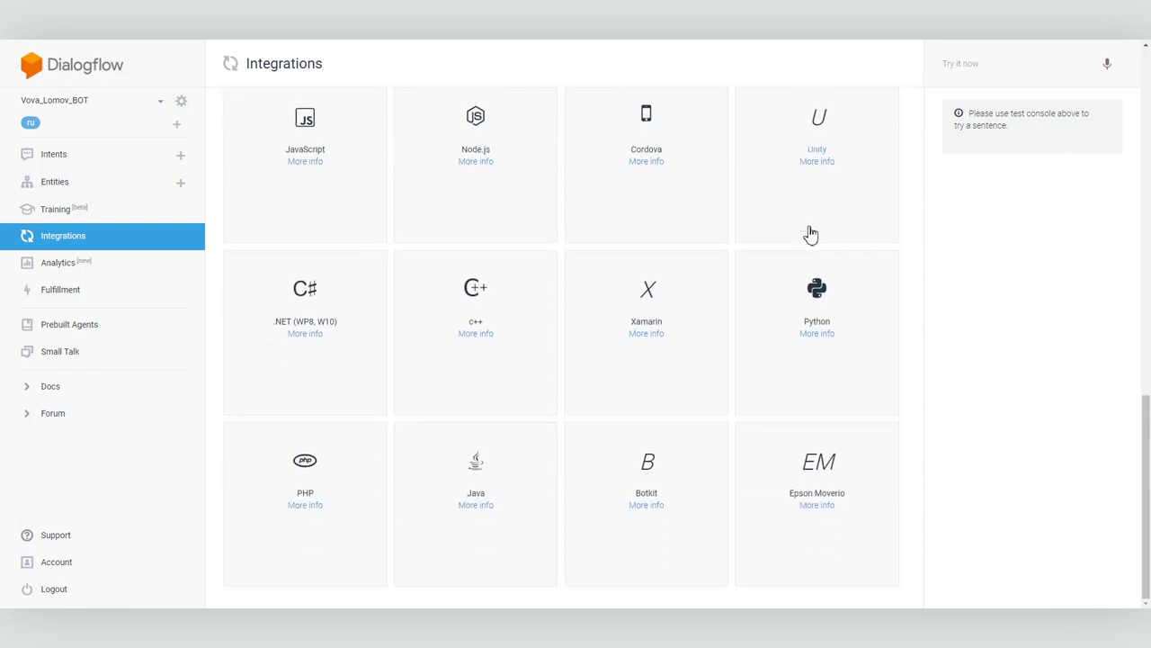
{"action": "scroll", "coordinate": [959, 339], "scroll_direction": "up", "scroll_amount": 10}
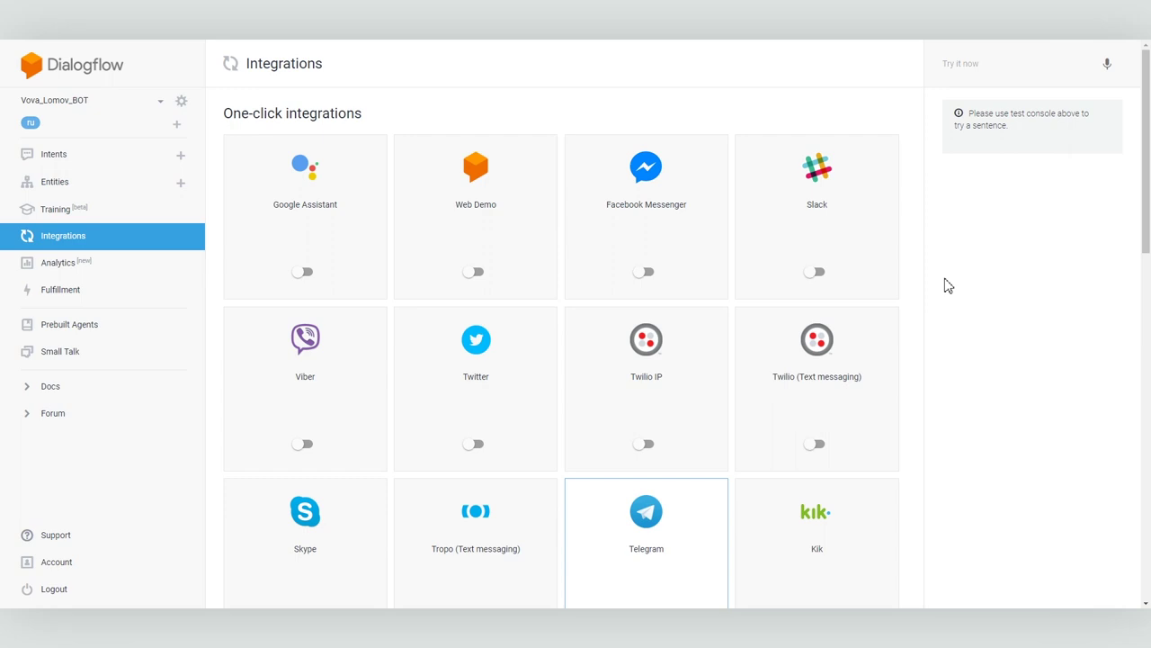
Enable the Google Assistant integration and run TEST on Actions on Google
{"action": "left_click", "coordinate": [349, 243]}
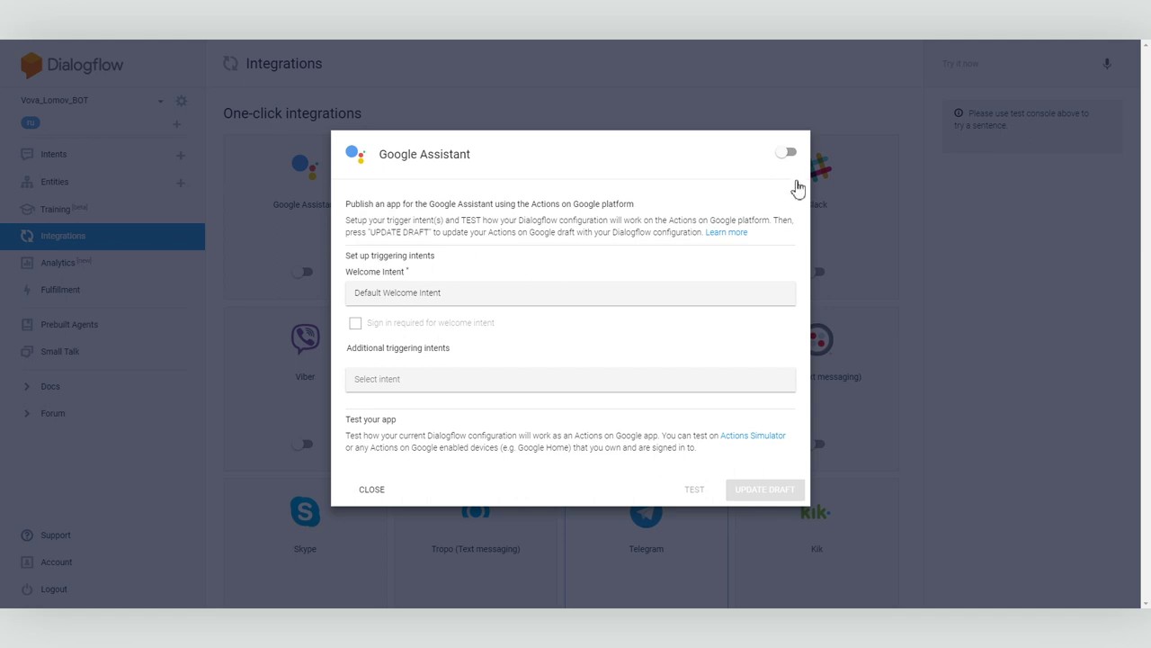
{"action": "left_click", "coordinate": [789, 153]}
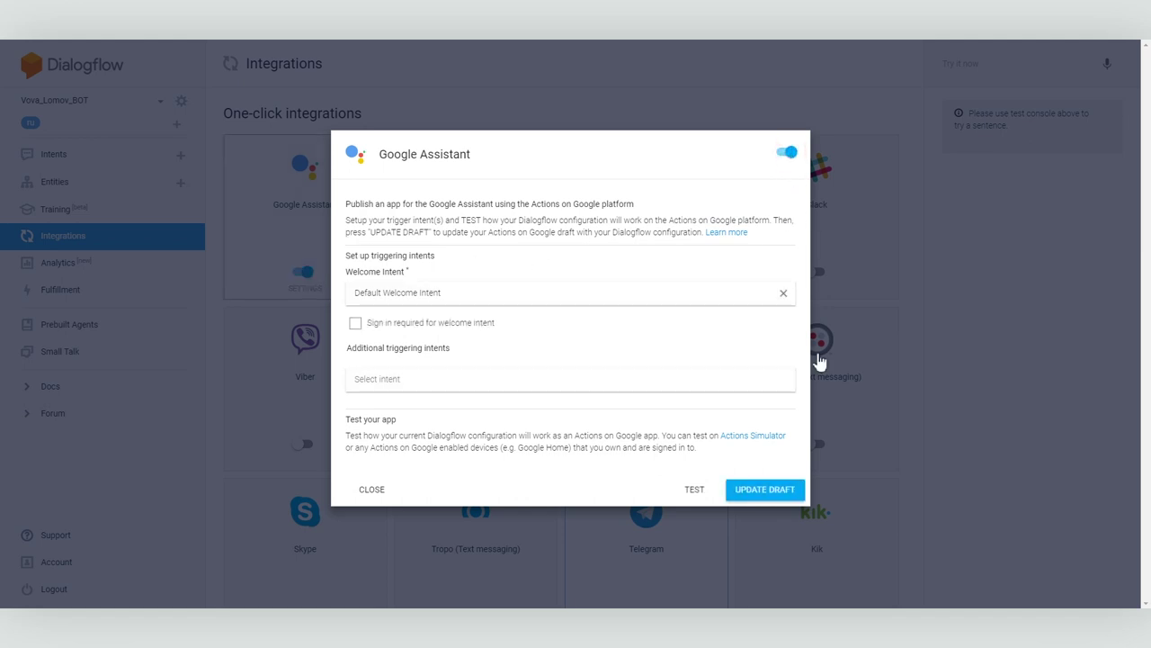
{"action": "left_click", "coordinate": [691, 490]}
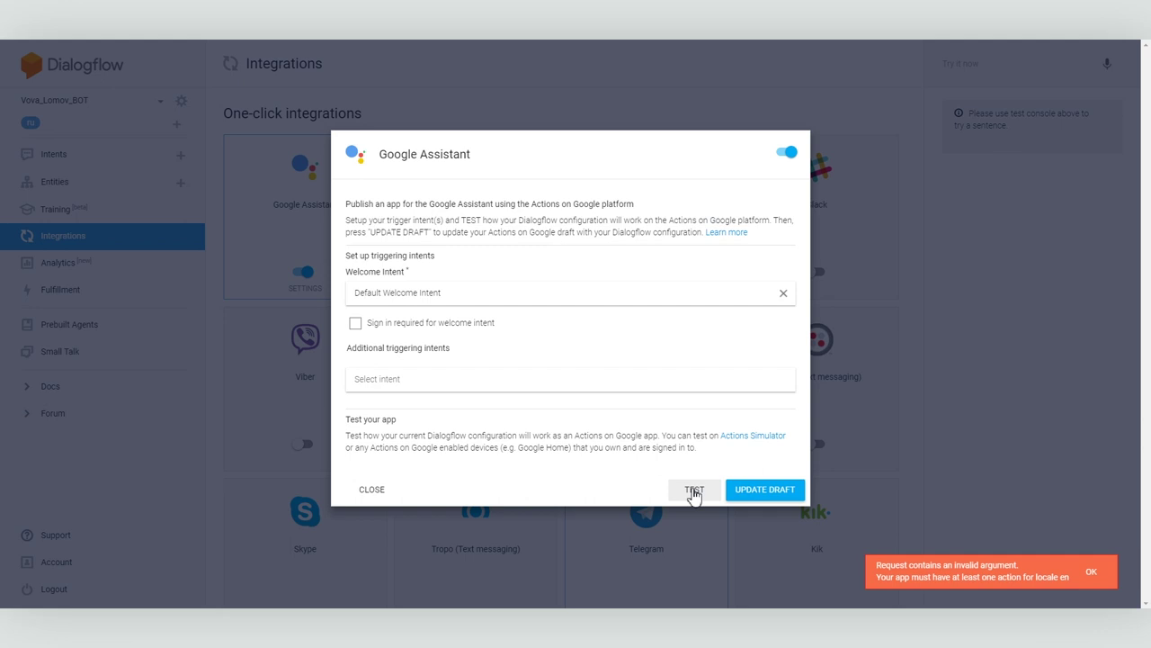
{"action": "left_click", "coordinate": [761, 436]}
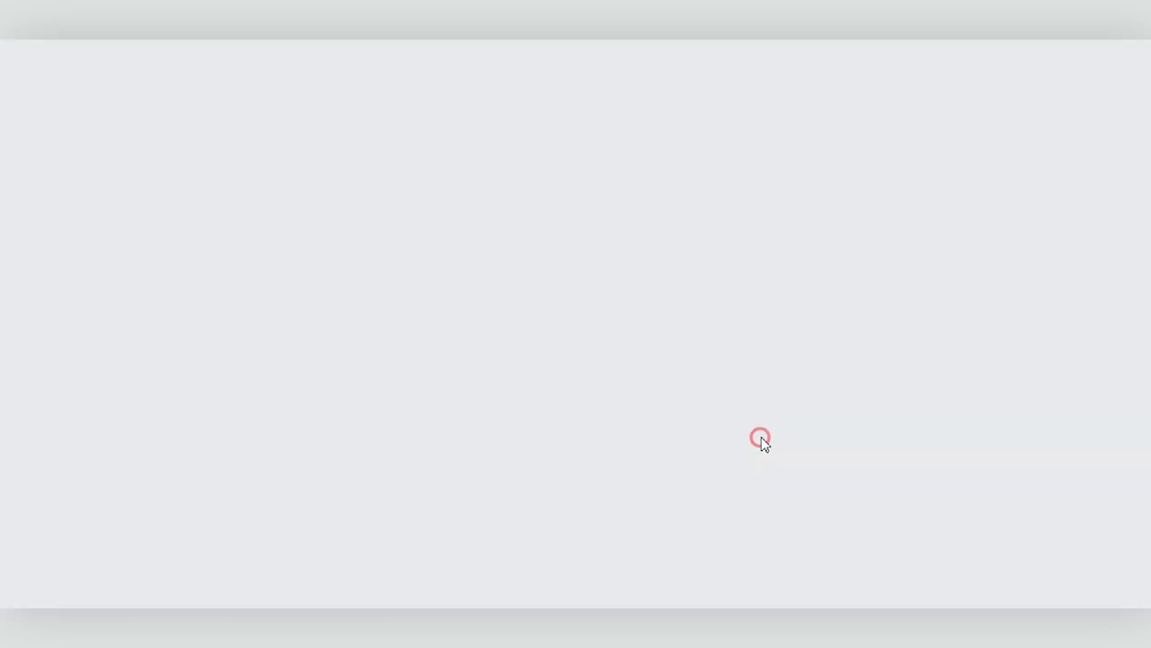
Send the suggested test query and keep English (United States) as simulator language
{"action": "left_click", "coordinate": [417, 588]}
{"action": "key", "text": "Return"}
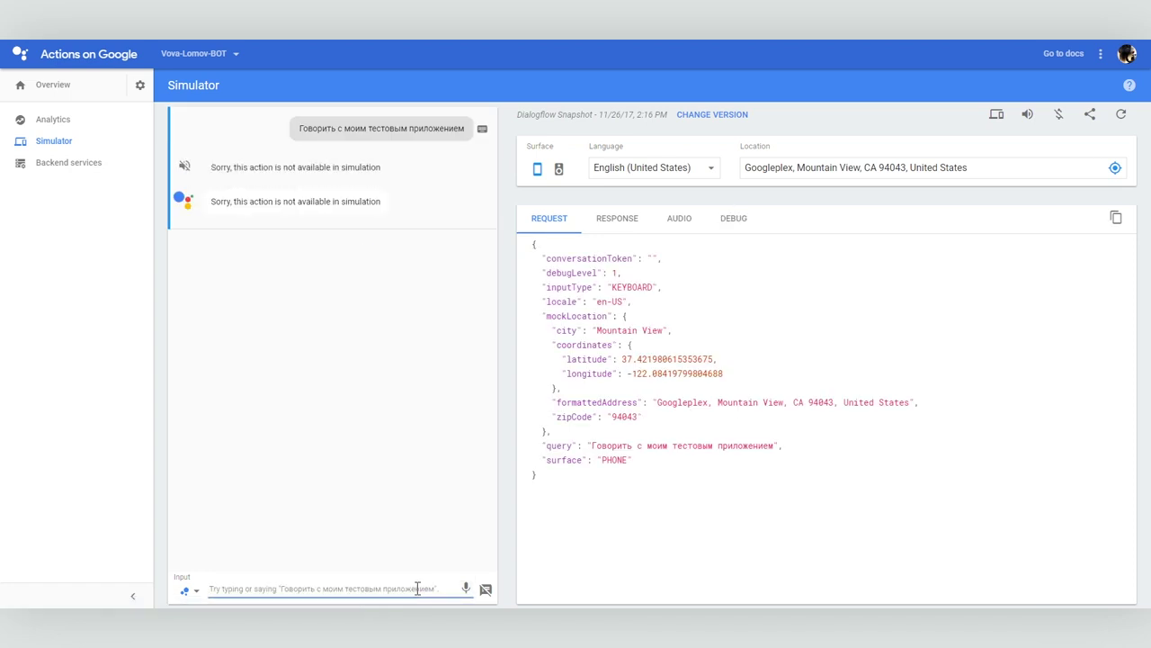
{"action": "left_click", "coordinate": [643, 171]}
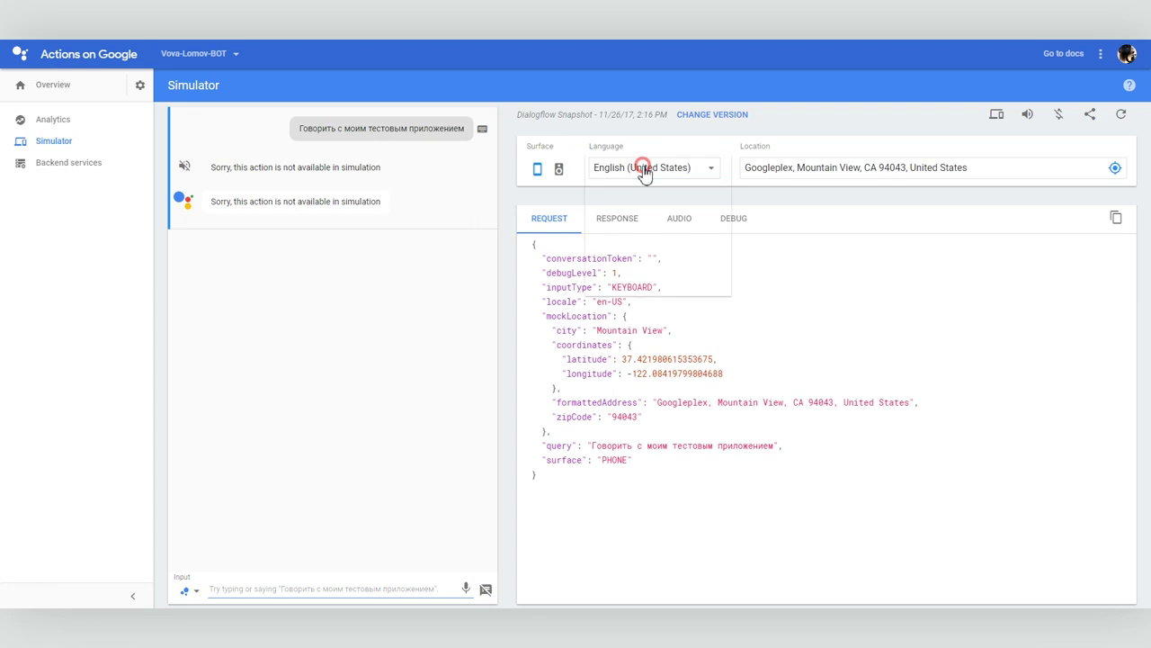
{"action": "scroll", "coordinate": [662, 213], "scroll_direction": "down", "scroll_amount": 2}
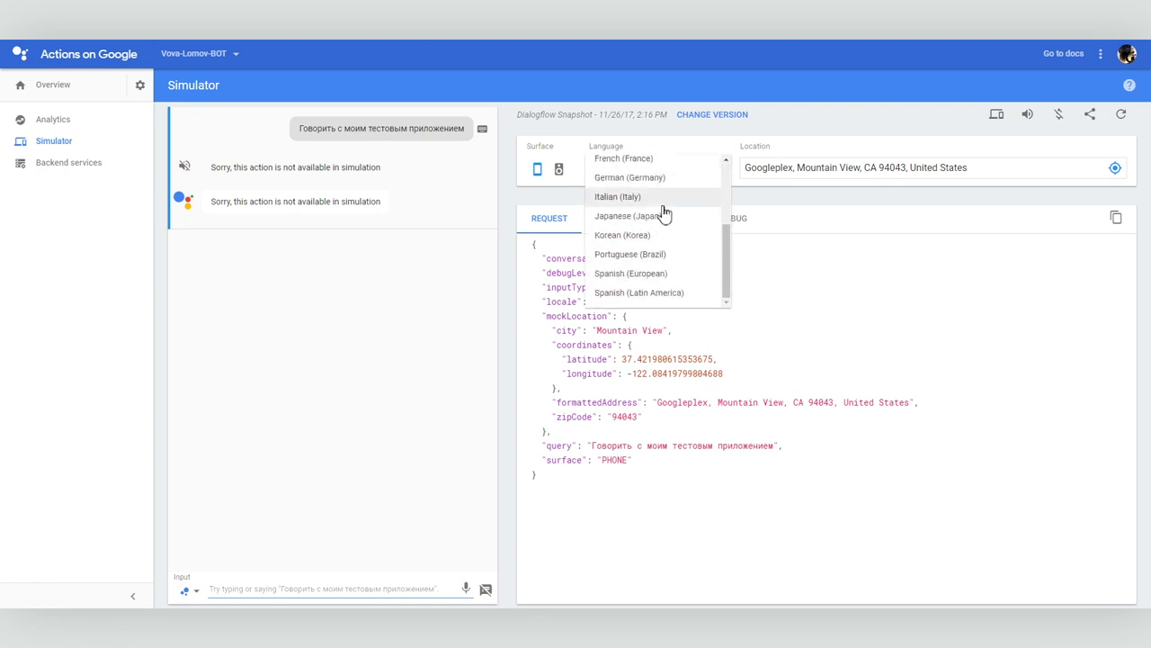
{"action": "scroll", "coordinate": [672, 266], "scroll_direction": "up", "scroll_amount": 3}
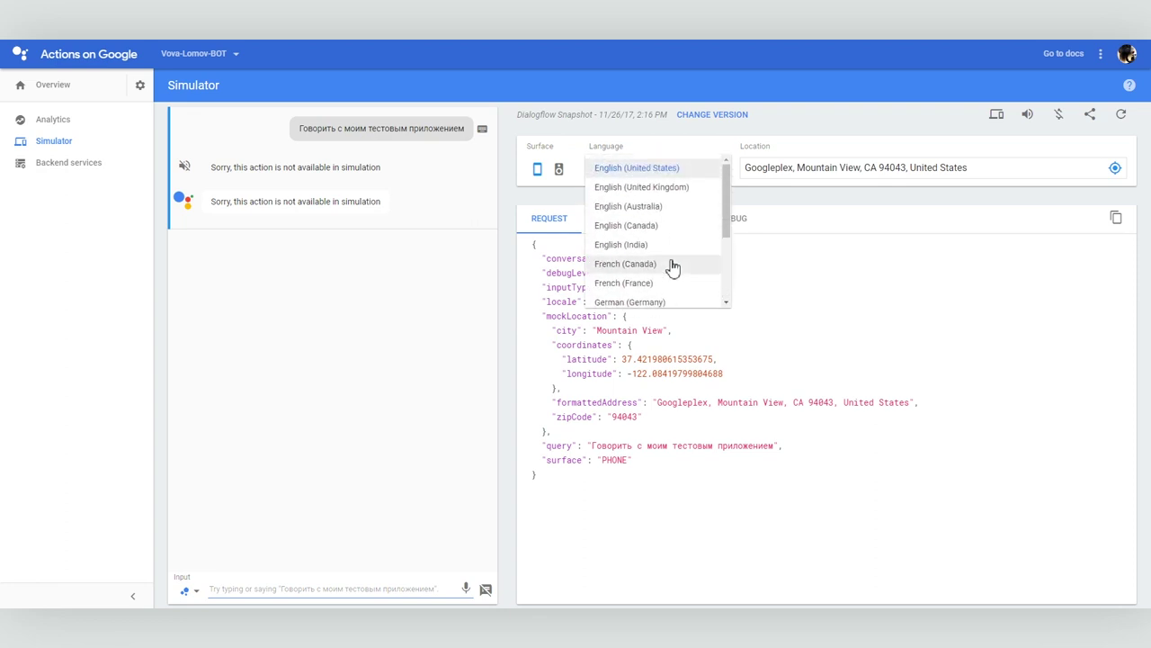
{"action": "scroll", "coordinate": [673, 266], "scroll_direction": "down", "scroll_amount": 2}
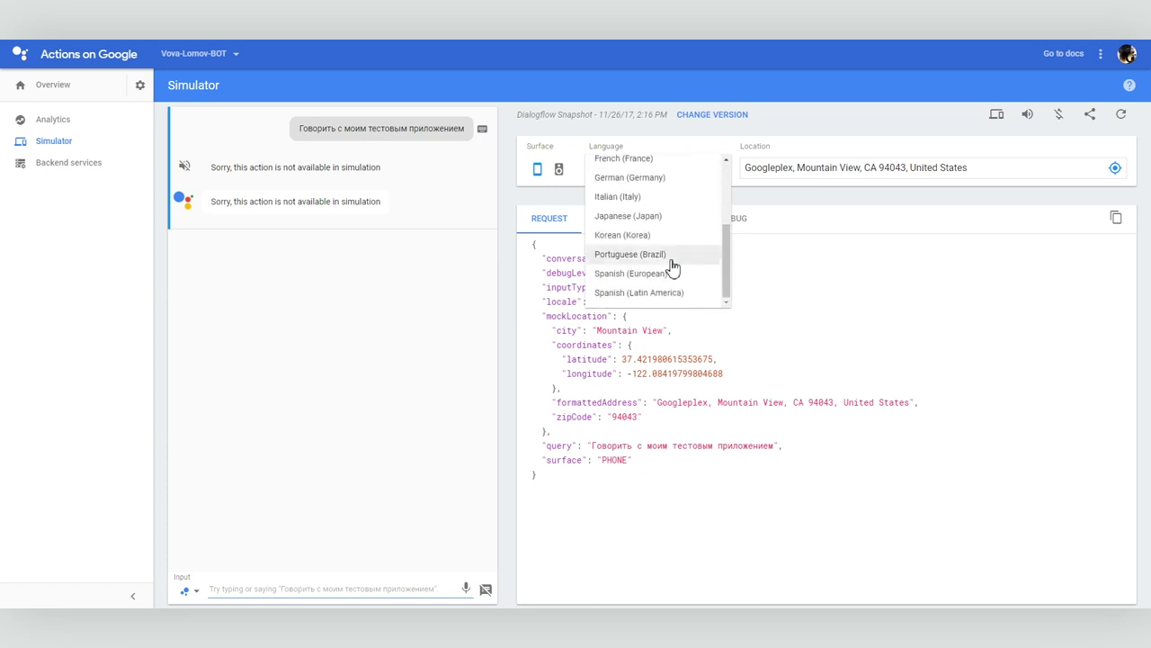
{"action": "scroll", "coordinate": [673, 267], "scroll_direction": "up", "scroll_amount": 2}
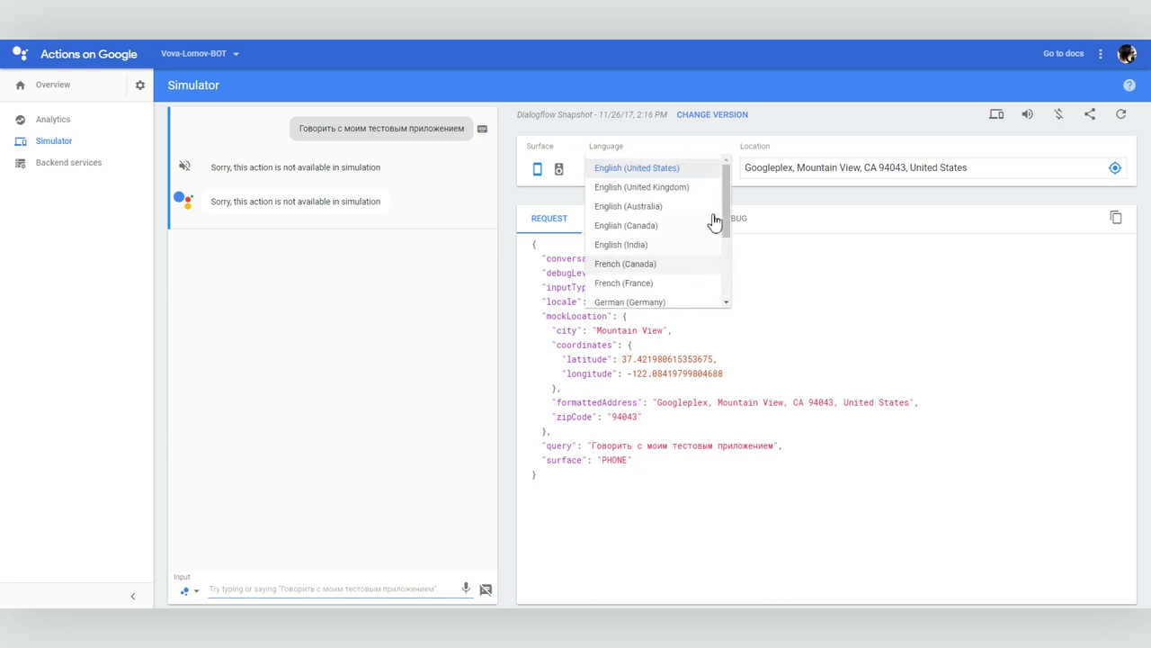
{"action": "left_click", "coordinate": [657, 149]}
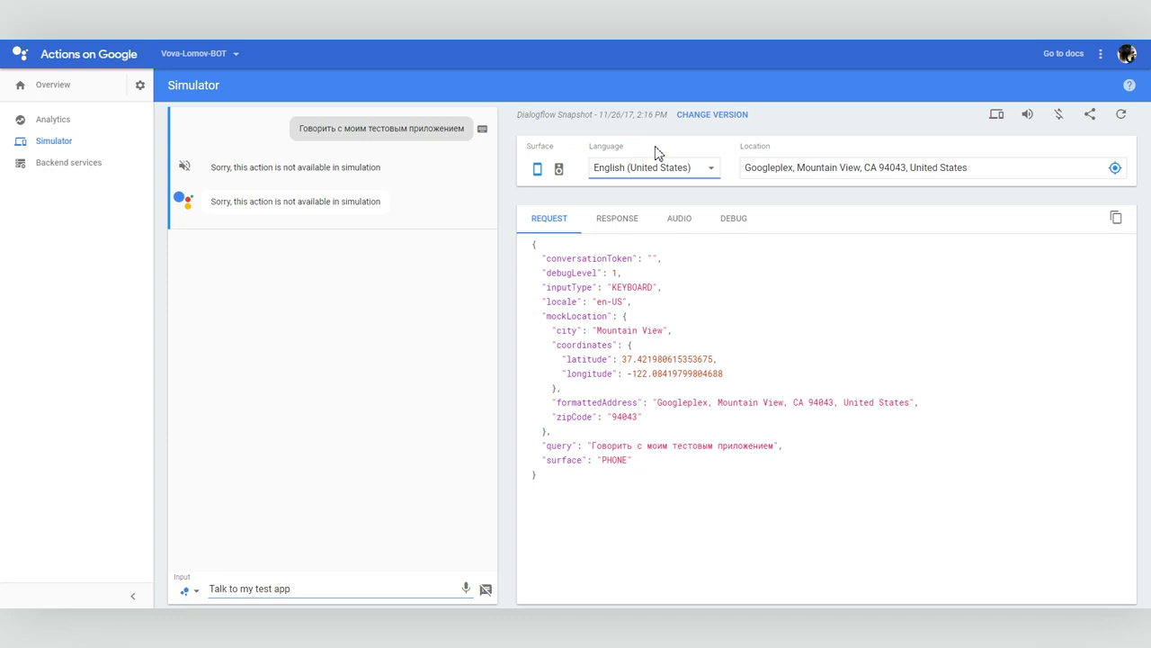
Open the English-language project's simulator from the projects overview
{"action": "left_click", "coordinate": [68, 57]}
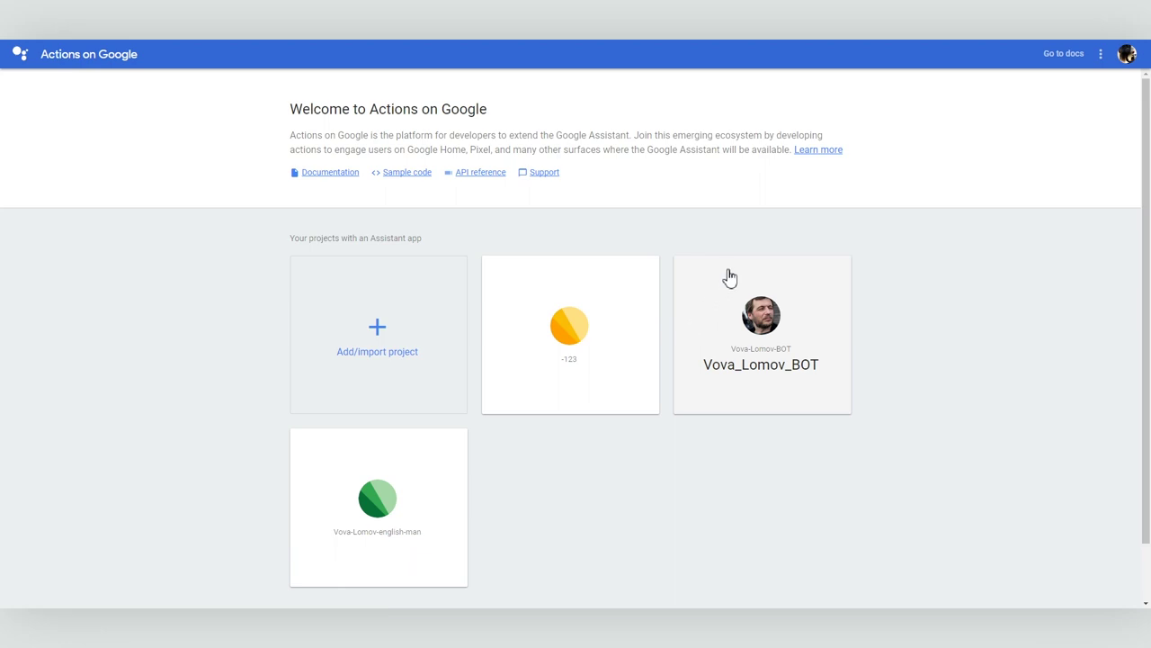
{"action": "left_click", "coordinate": [381, 522]}
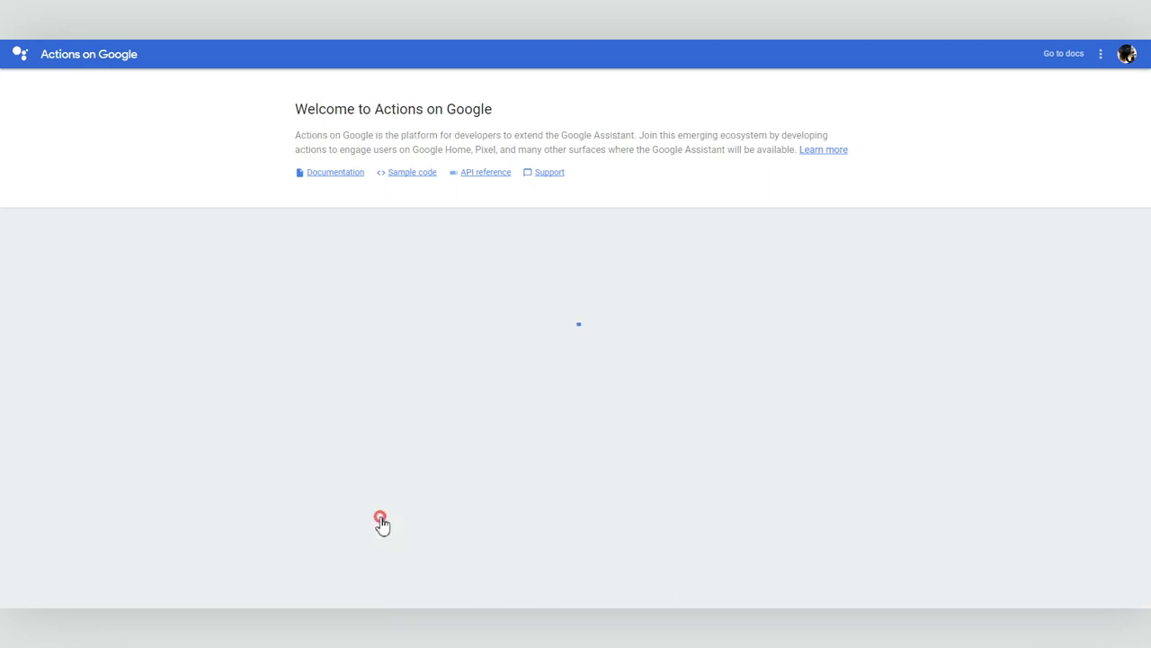
{"action": "left_click", "coordinate": [102, 144]}
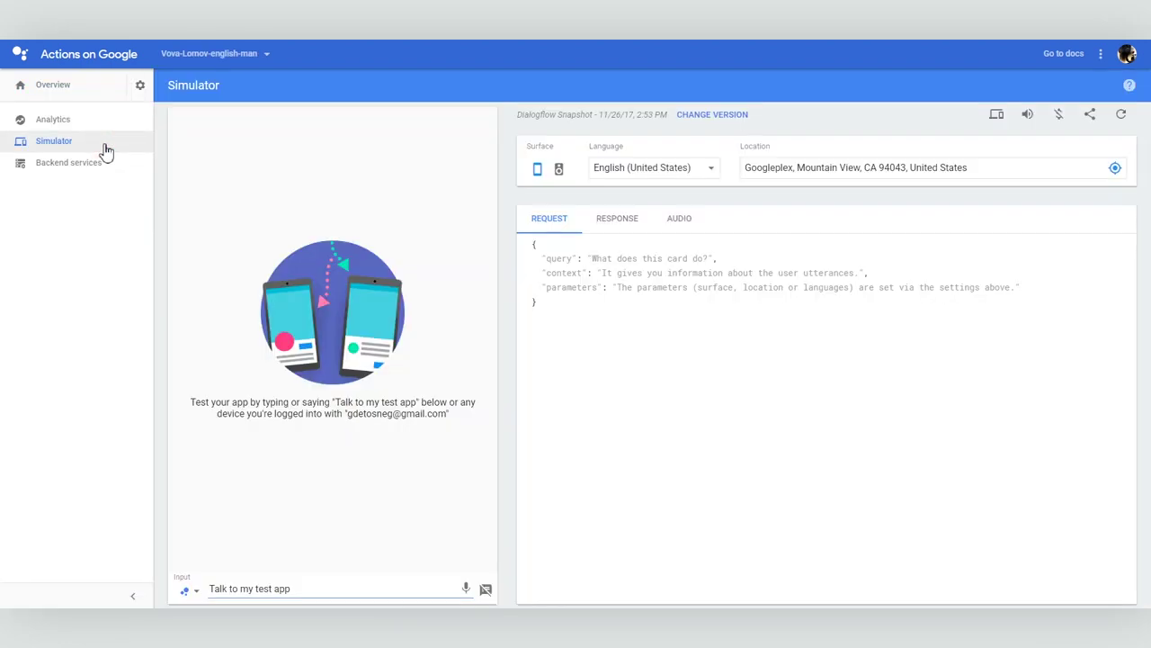
Send 'Talk to my test app', then speak 'hello' and 'who are you' by microphone
{"action": "left_click", "coordinate": [308, 590]}
{"action": "key", "text": "Return"}
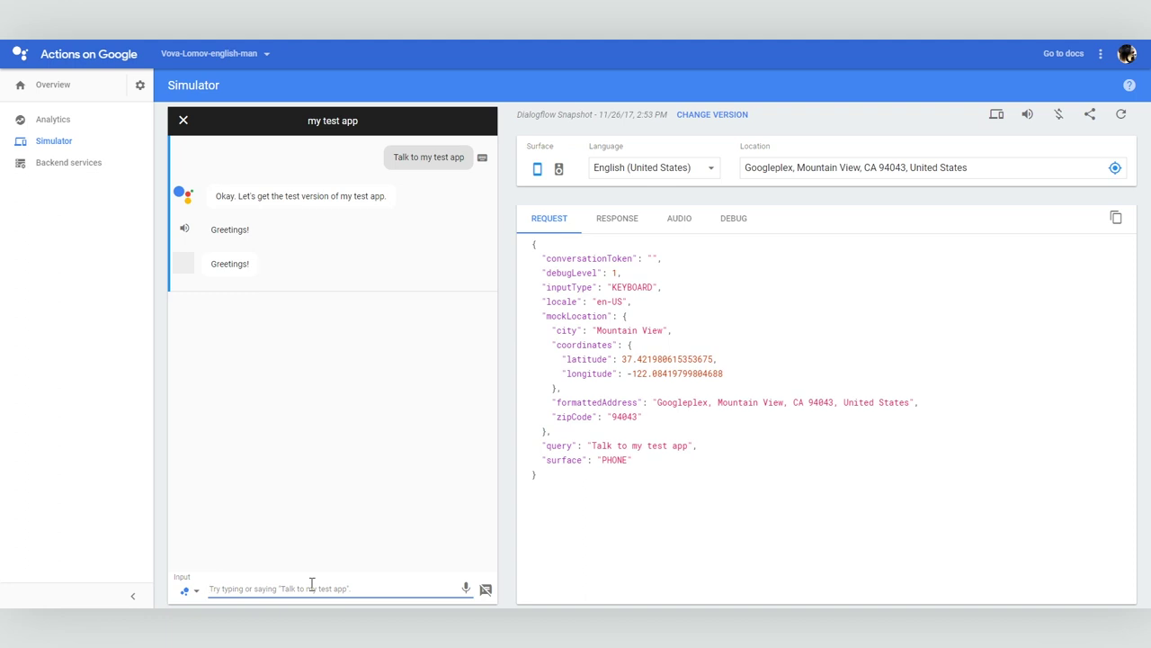
{"action": "left_click", "coordinate": [466, 588]}
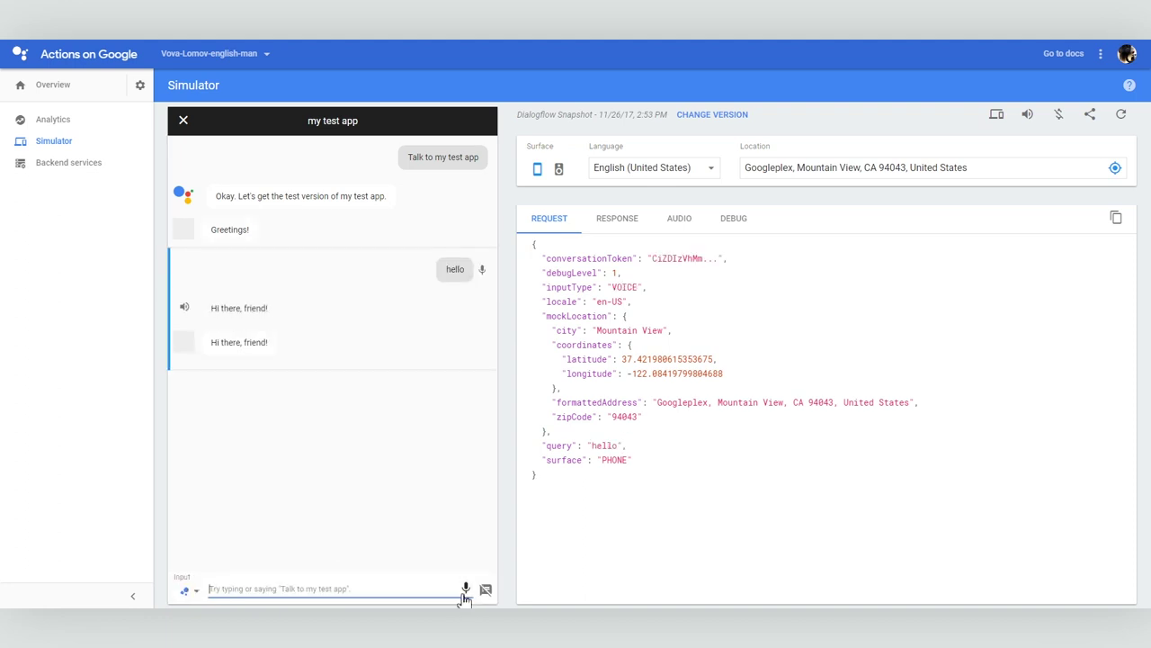
{"action": "left_click", "coordinate": [465, 590]}
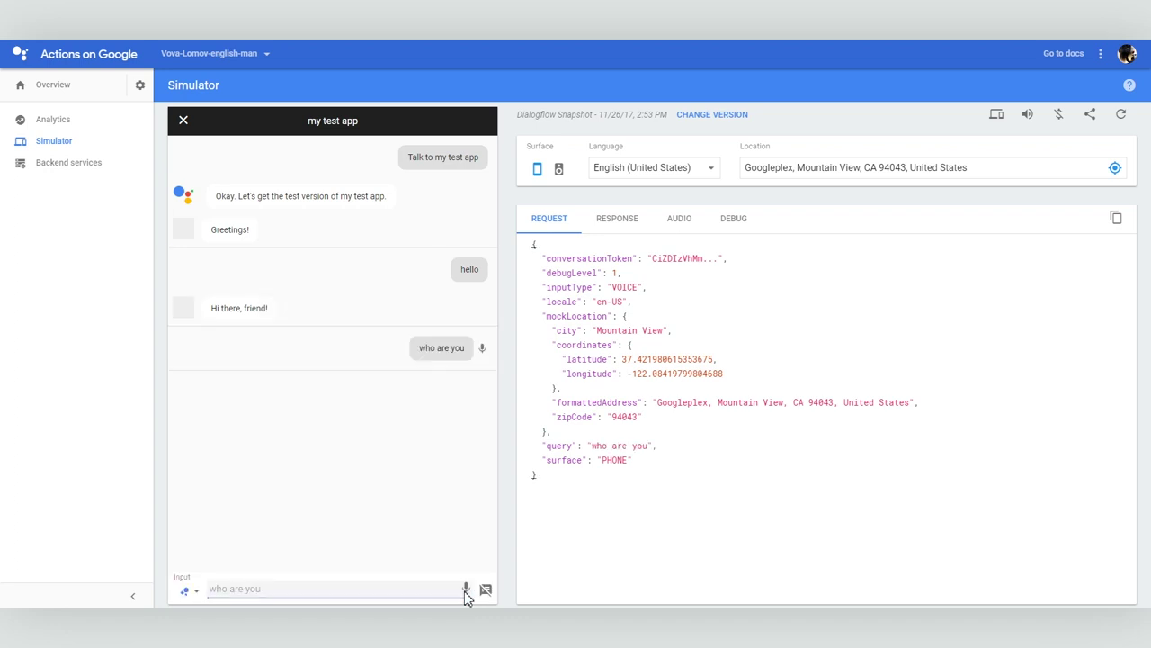